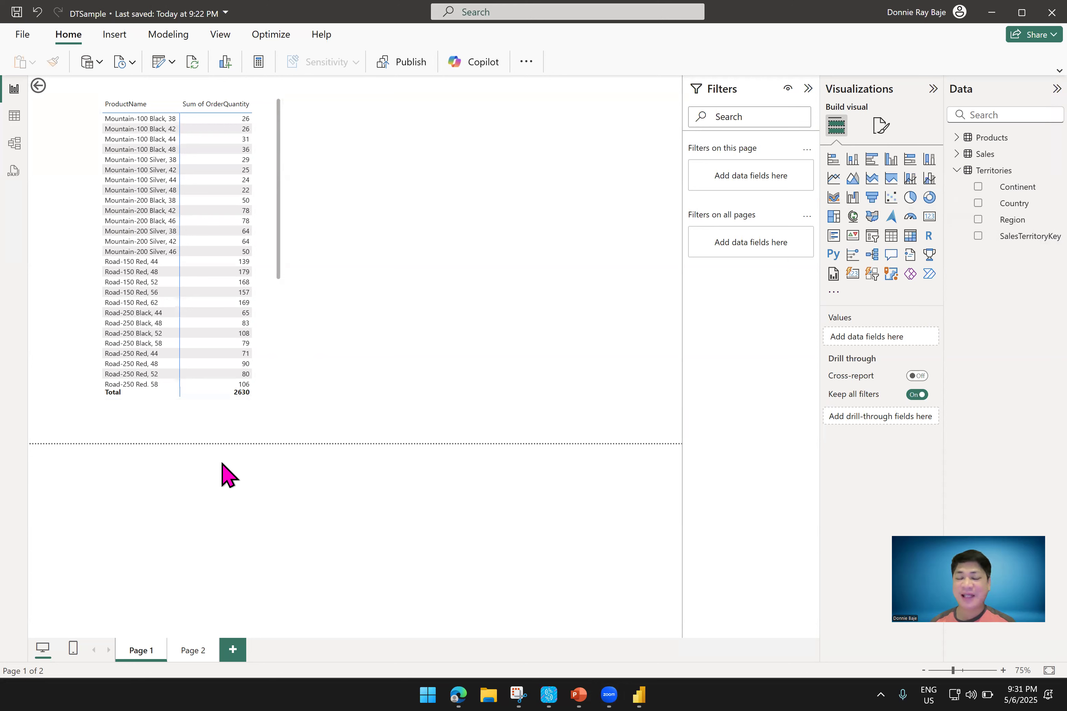
# Examine the product order-quantity table on Page 1 and the order-quantity-by-country column chart on Page 2
pyautogui.click(278, 326)
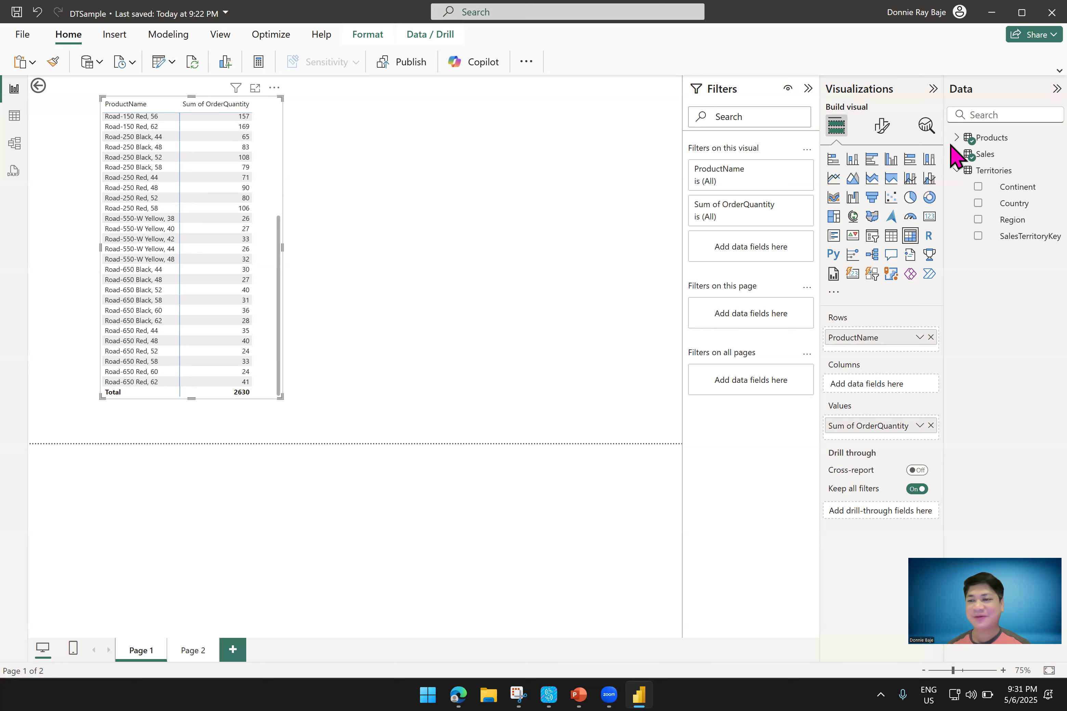
pyautogui.click(956, 171)
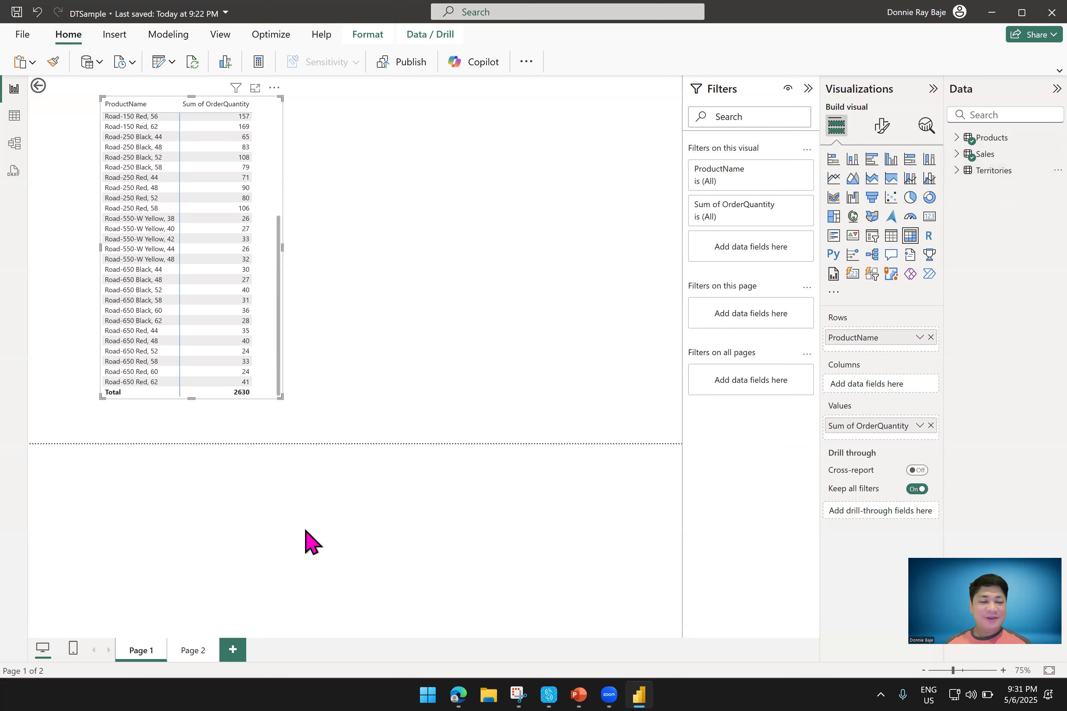
pyautogui.click(193, 651)
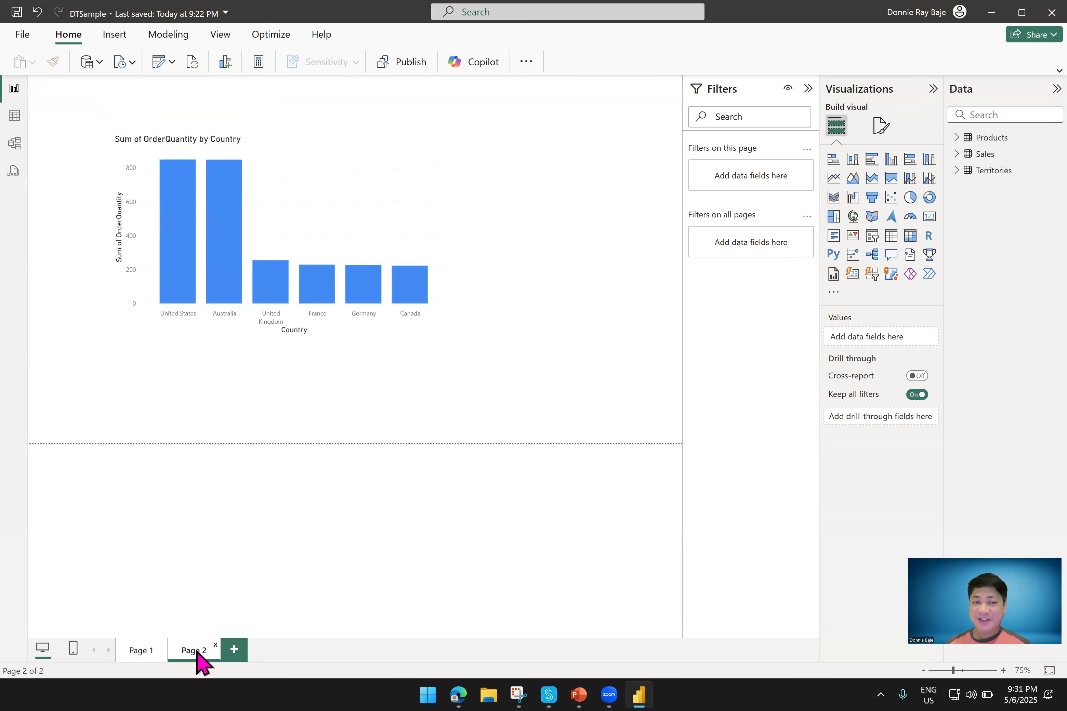
pyautogui.click(122, 658)
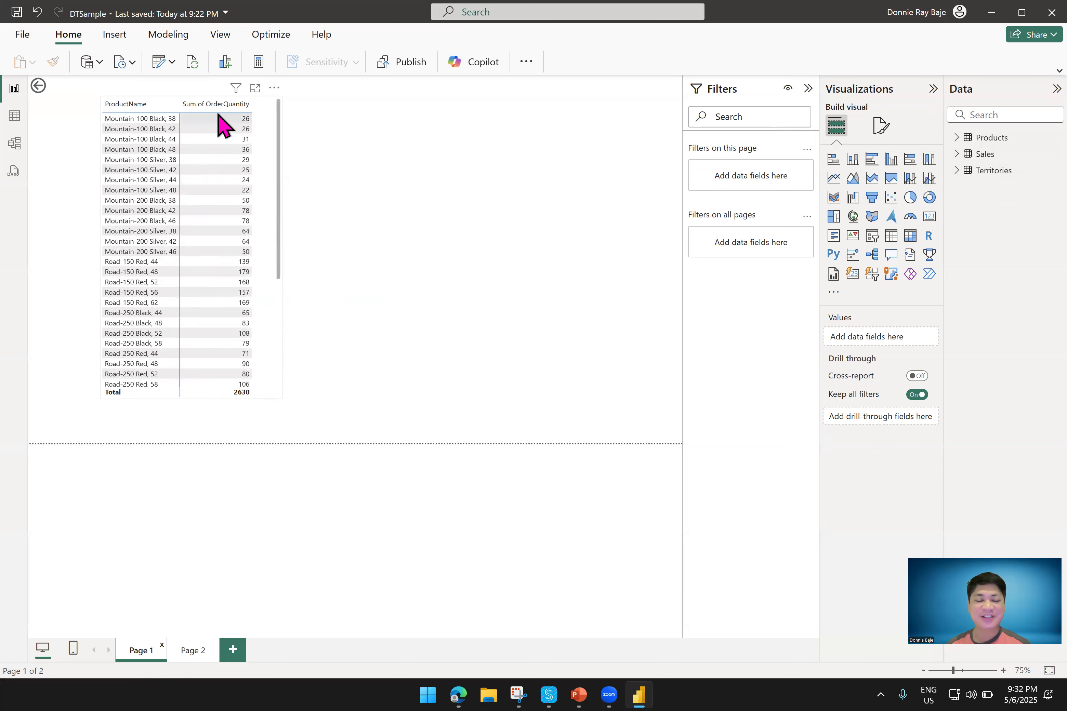
pyautogui.click(195, 648)
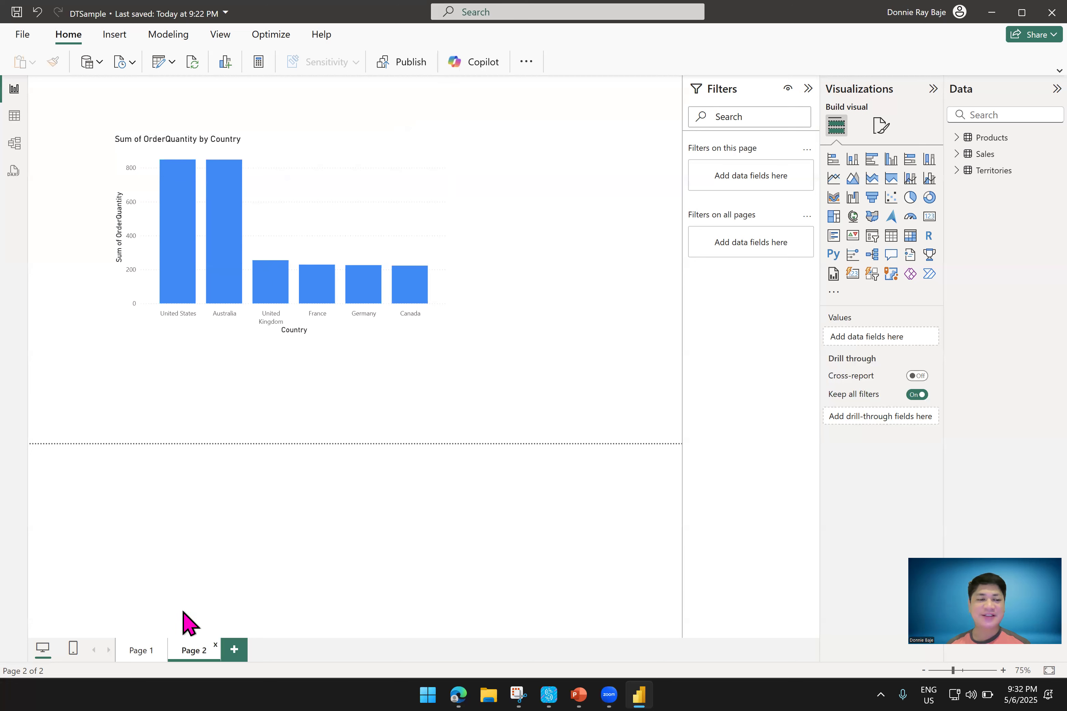
pyautogui.click(143, 659)
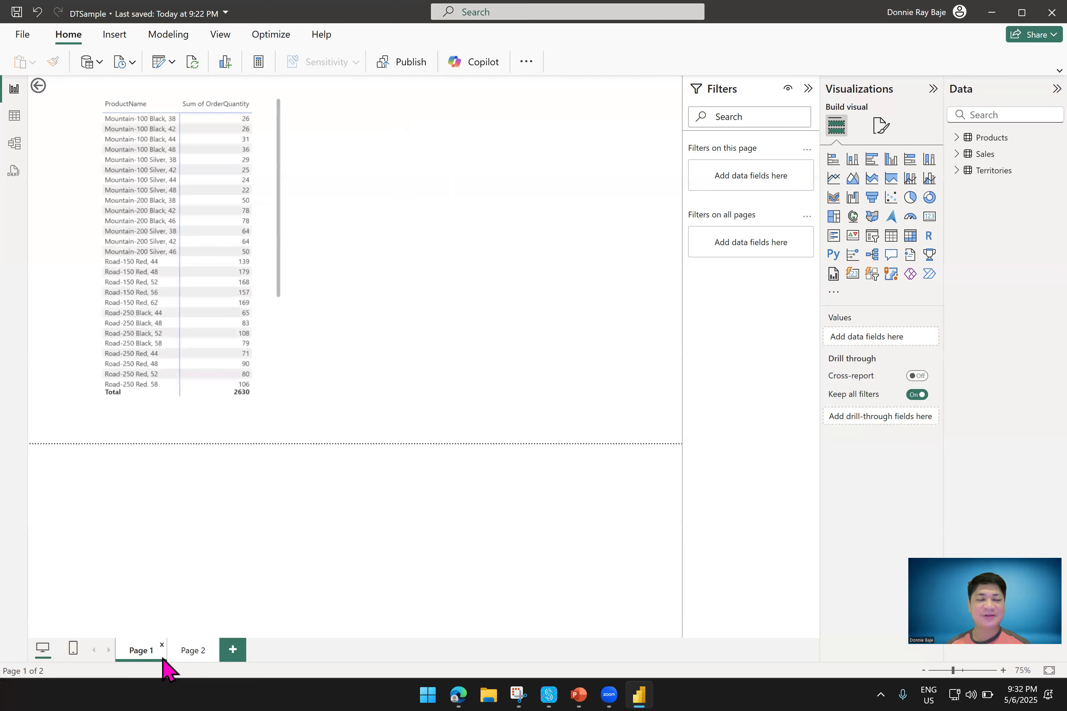
pyautogui.click(177, 659)
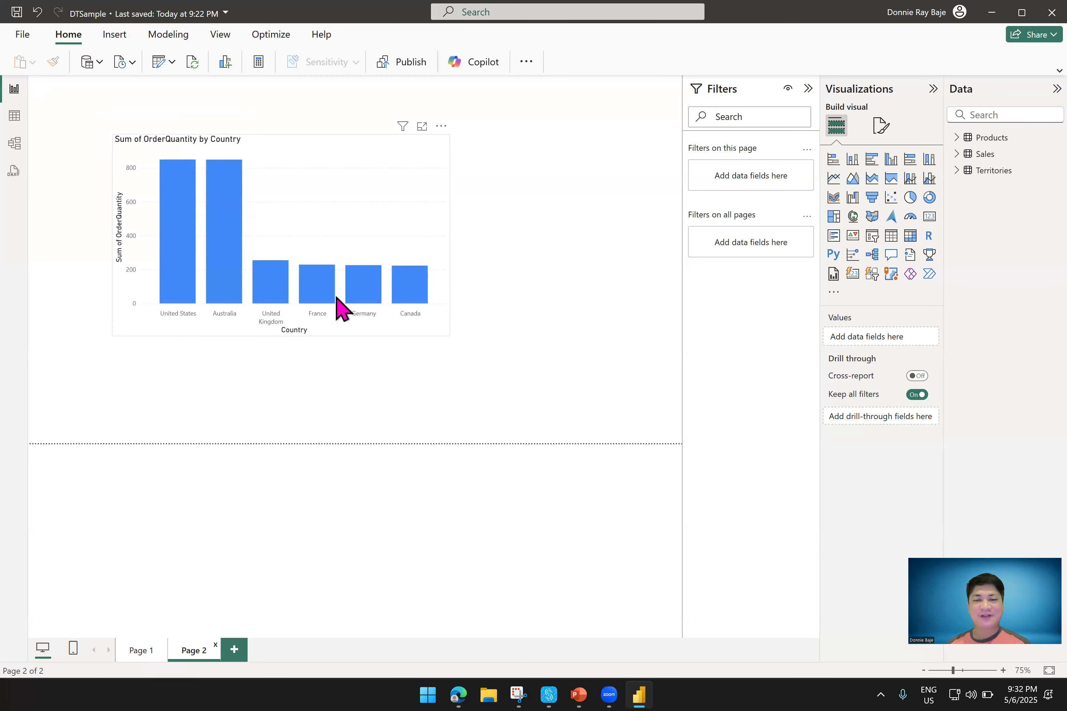
pyautogui.click(390, 170)
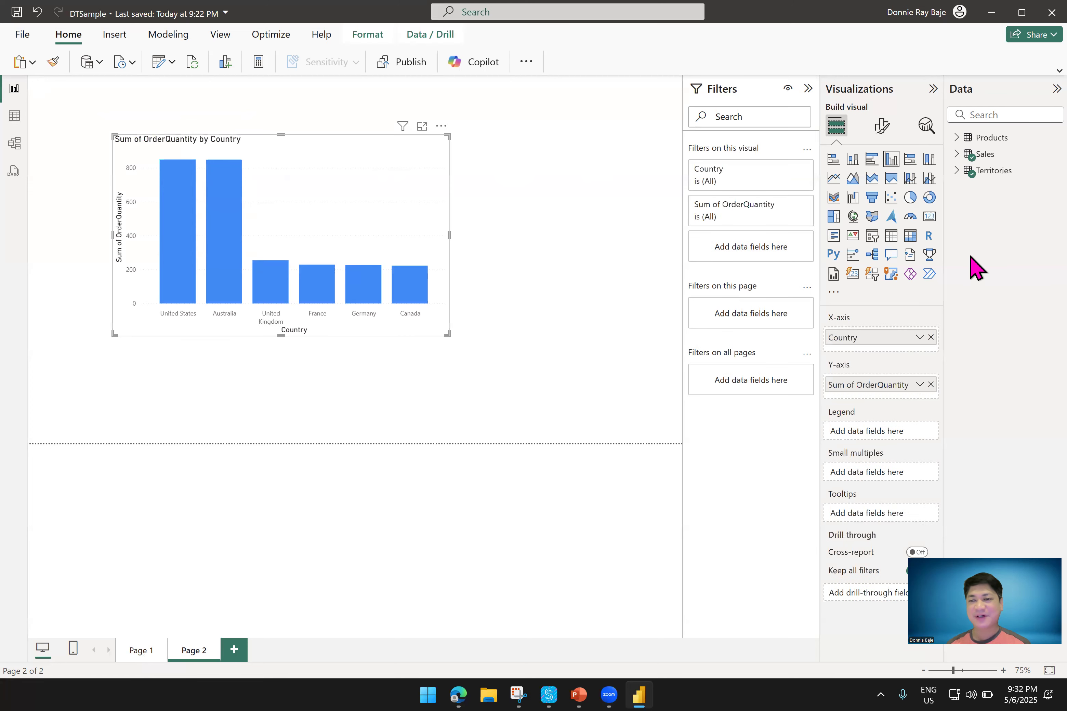
# Add the Country field from the Territories table as a drill-through field on Page 1
pyautogui.click(130, 652)
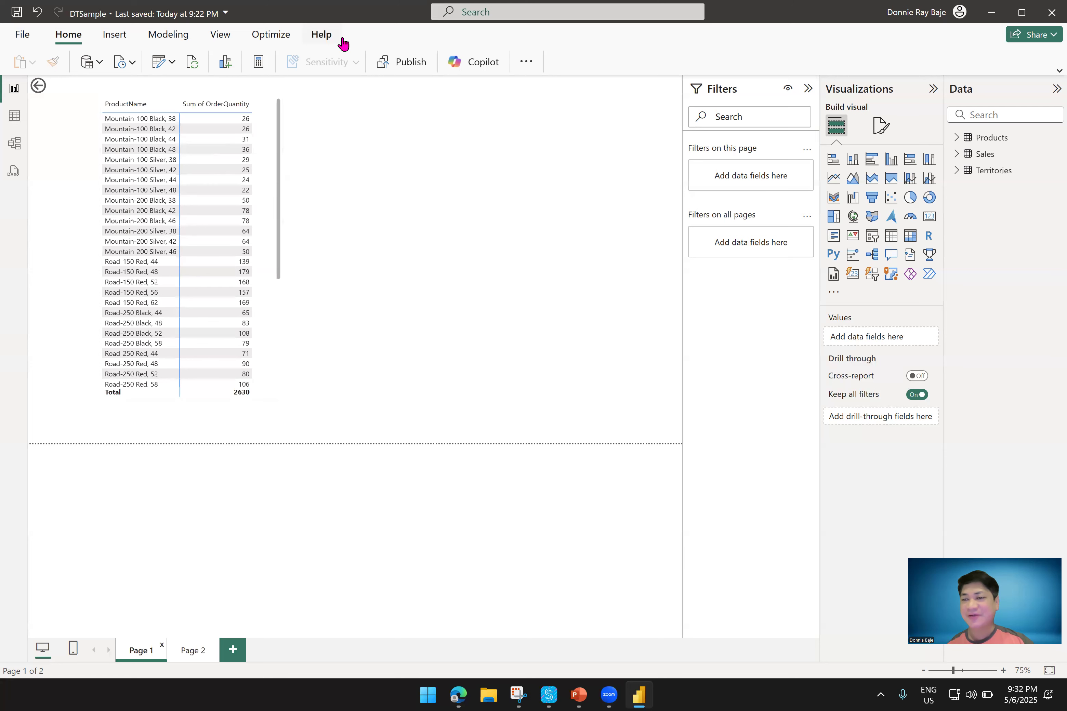
pyautogui.click(955, 170)
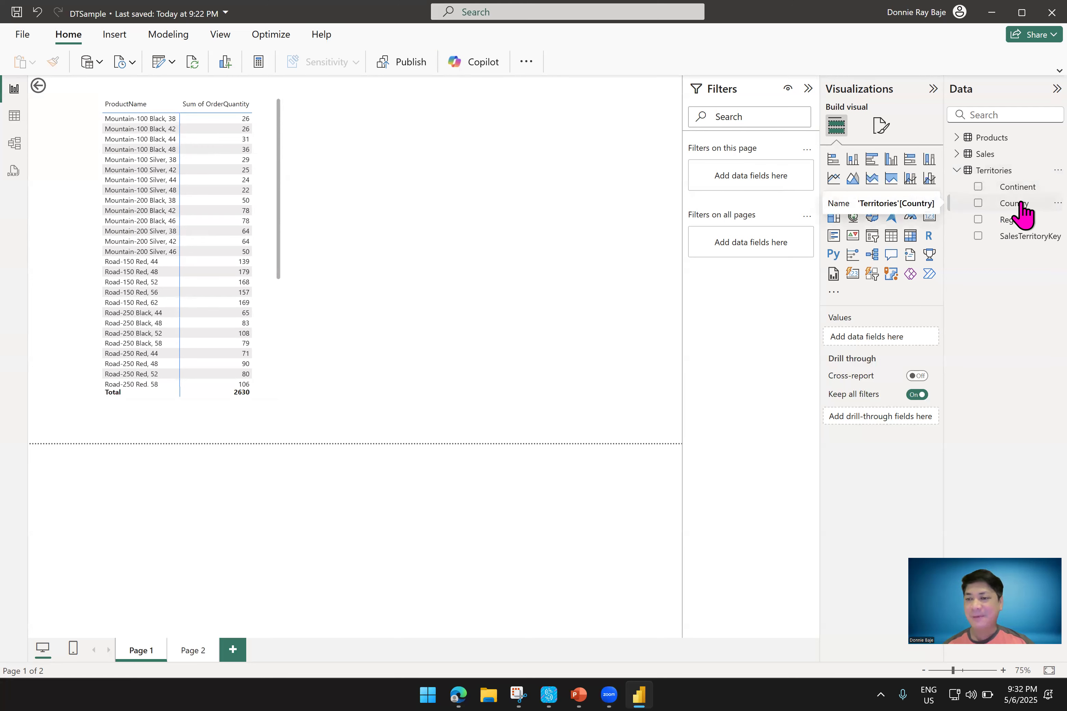
pyautogui.moveTo(1021, 204); pyautogui.dragTo(900, 419)
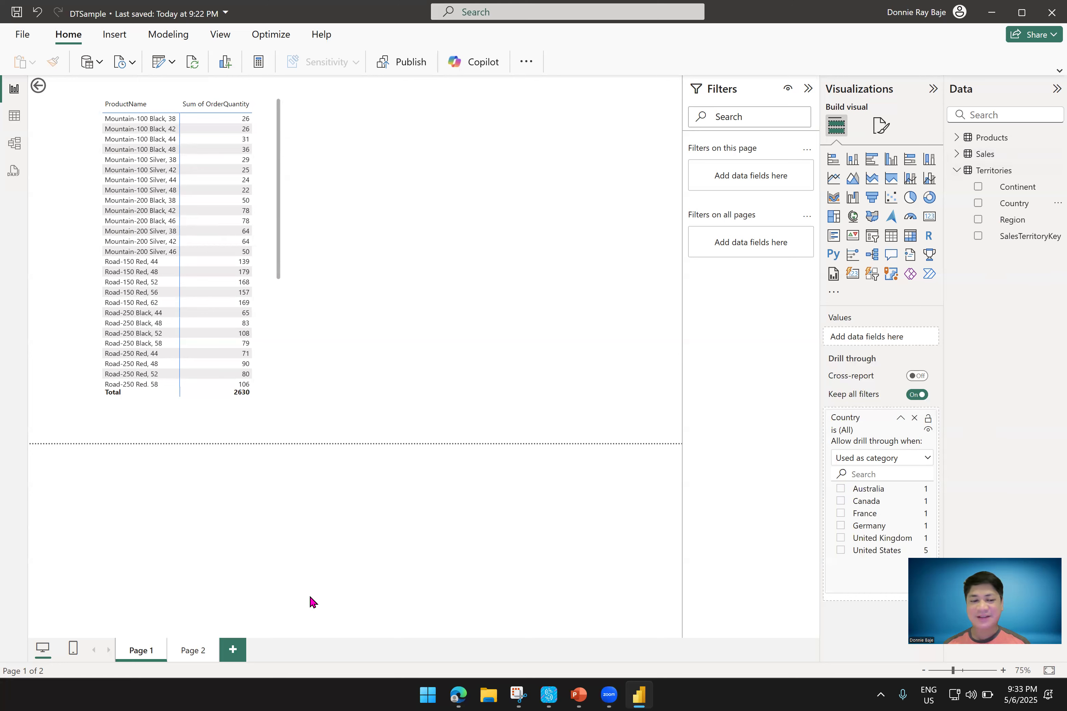
# Compare the fields of Page 2's country chart with those of the product table on Page 1, the drill-through target
pyautogui.click(186, 652)
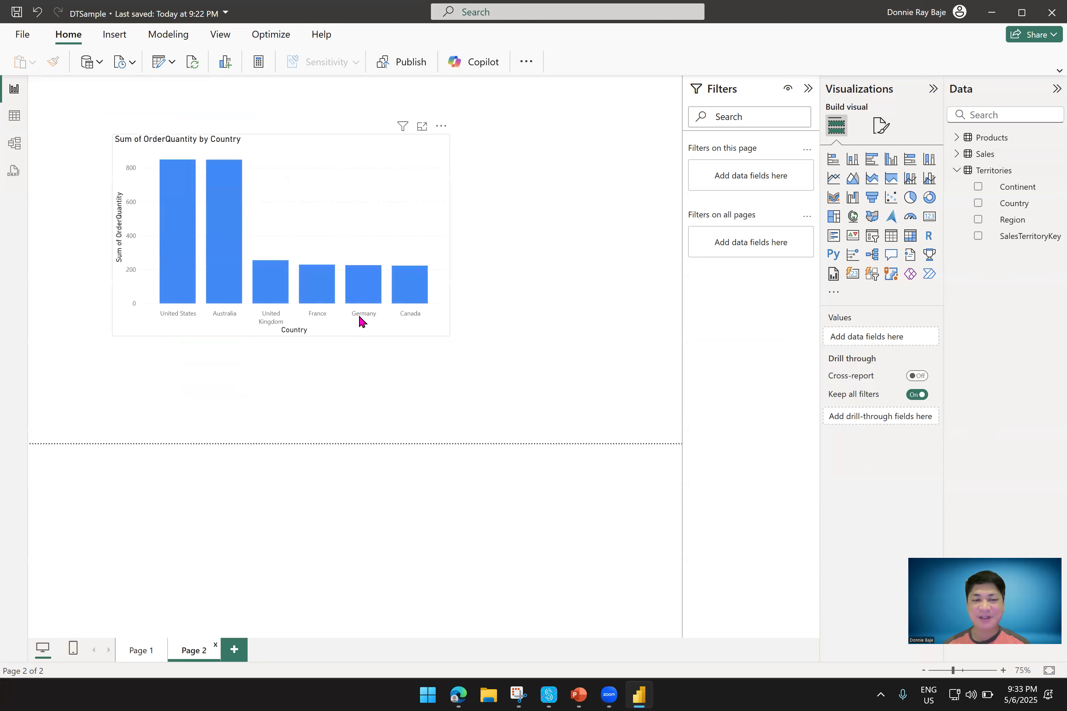
pyautogui.click(433, 327)
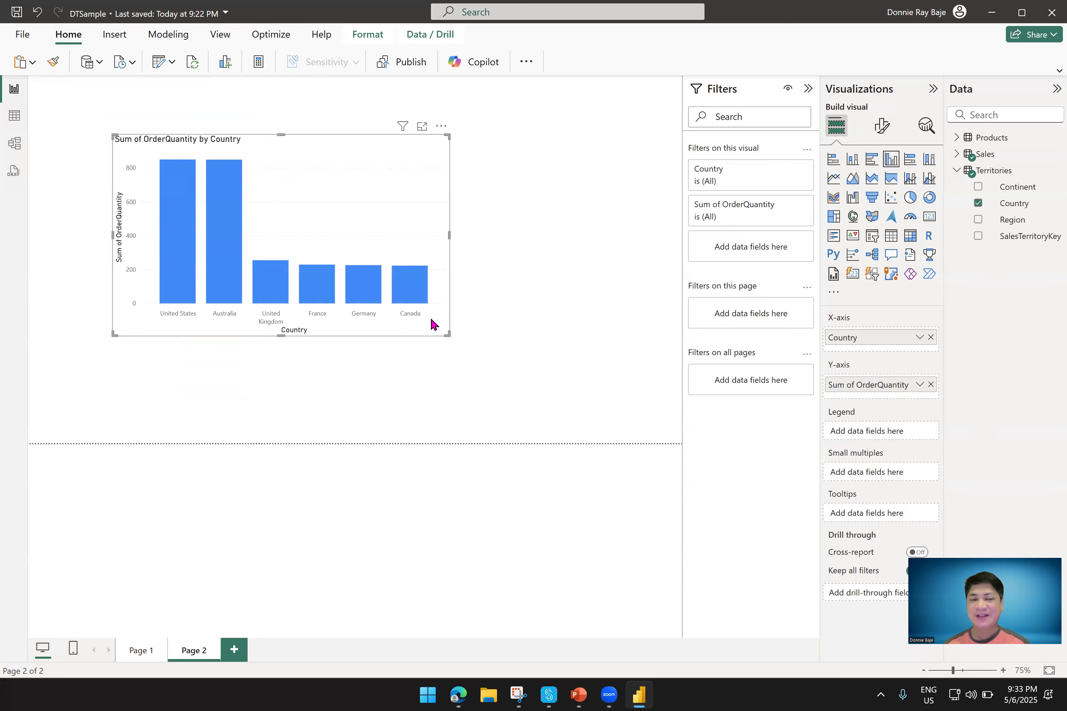
pyautogui.click(147, 651)
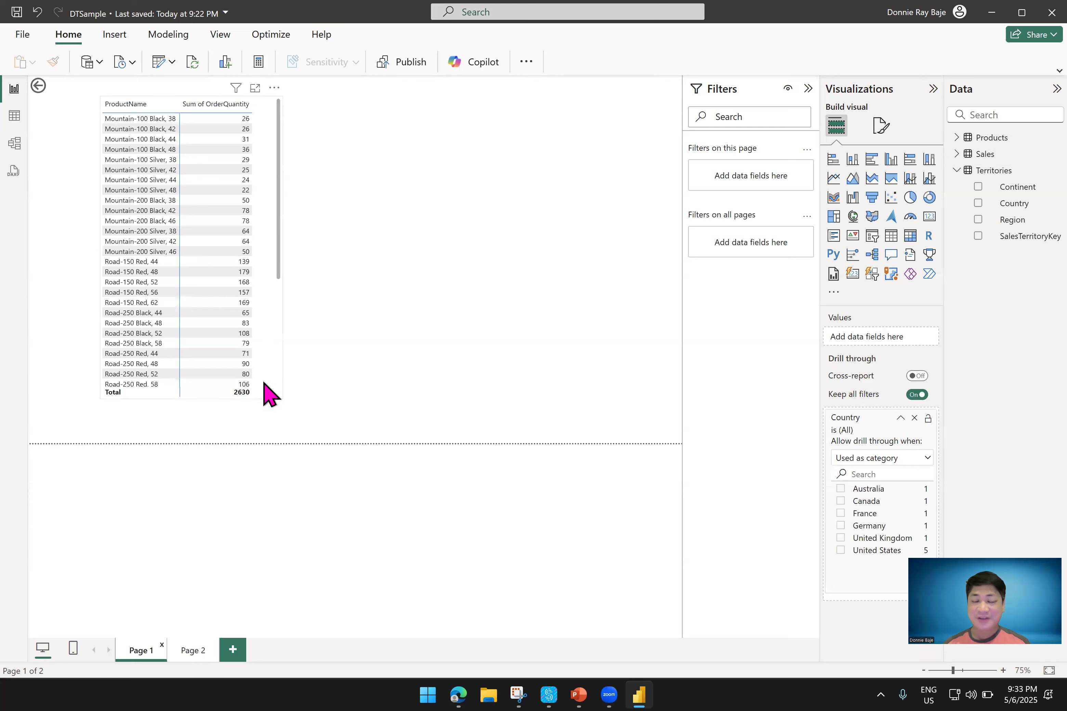
pyautogui.click(275, 387)
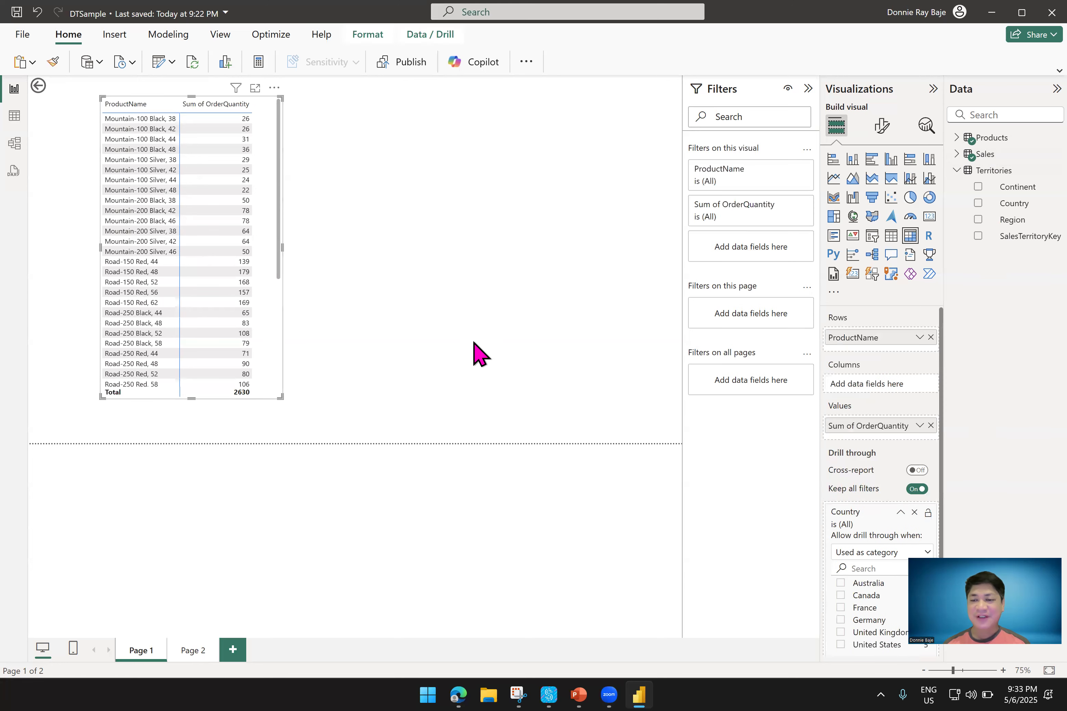
pyautogui.click(468, 362)
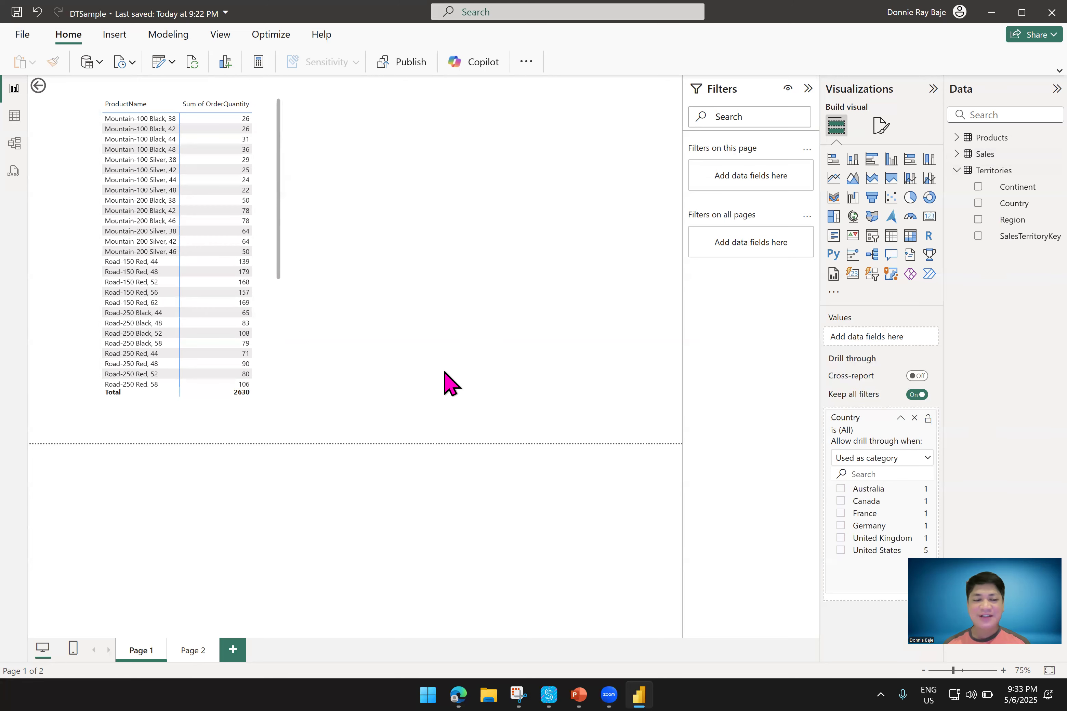
# Drill through from the Australia column of Page 2's chart to Page 1, checking the unfiltered product table first
pyautogui.click(193, 652)
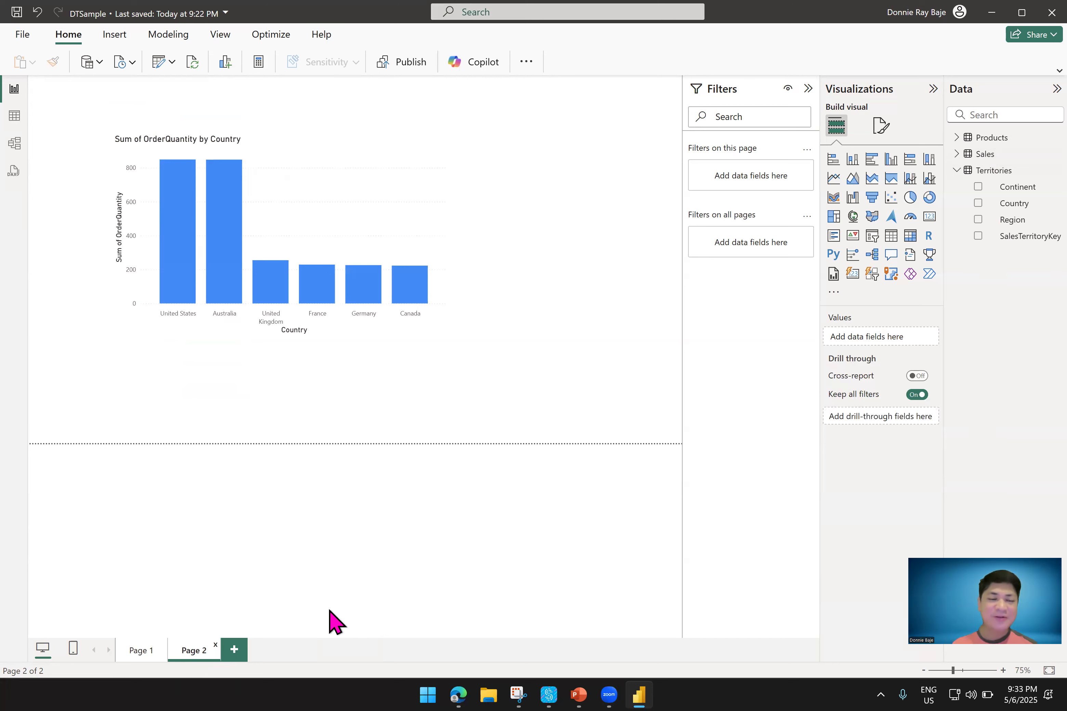
pyautogui.rightClick(232, 211)
pyautogui.click(234, 202)
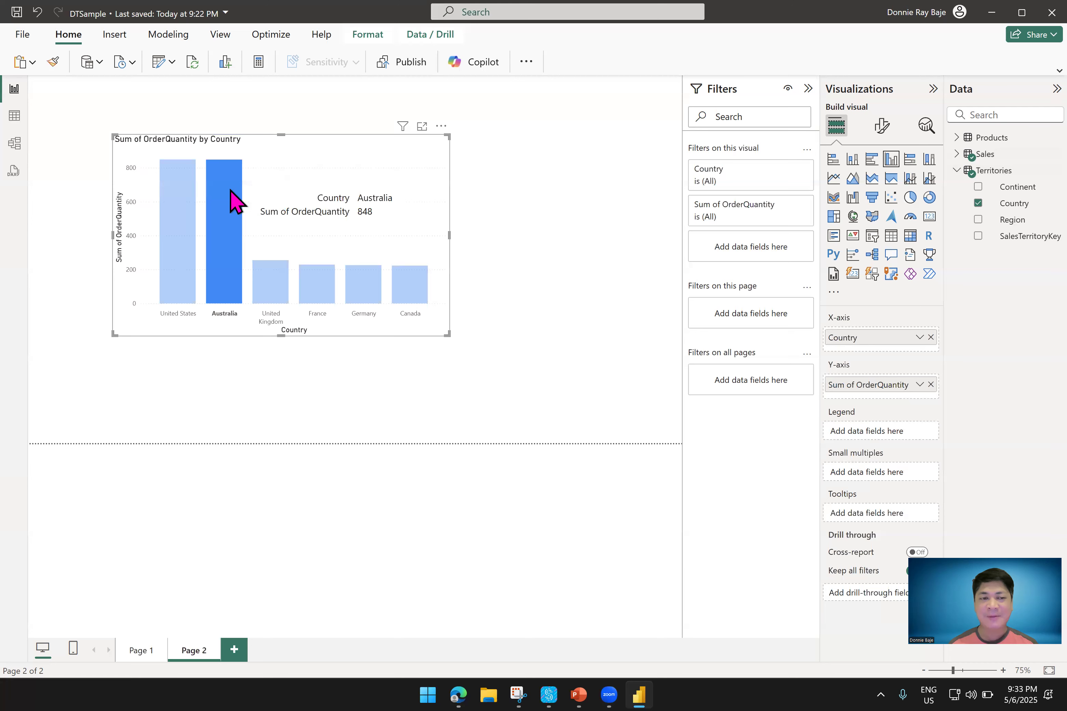
pyautogui.rightClick(231, 190)
pyautogui.moveTo(290, 298)
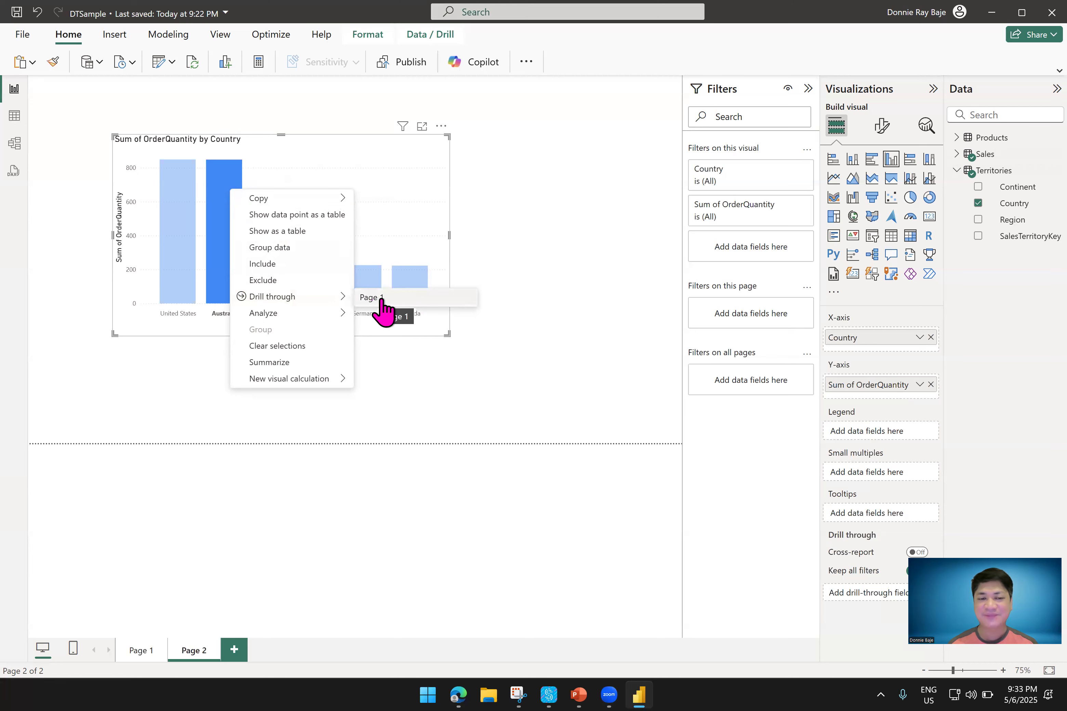
pyautogui.click(139, 654)
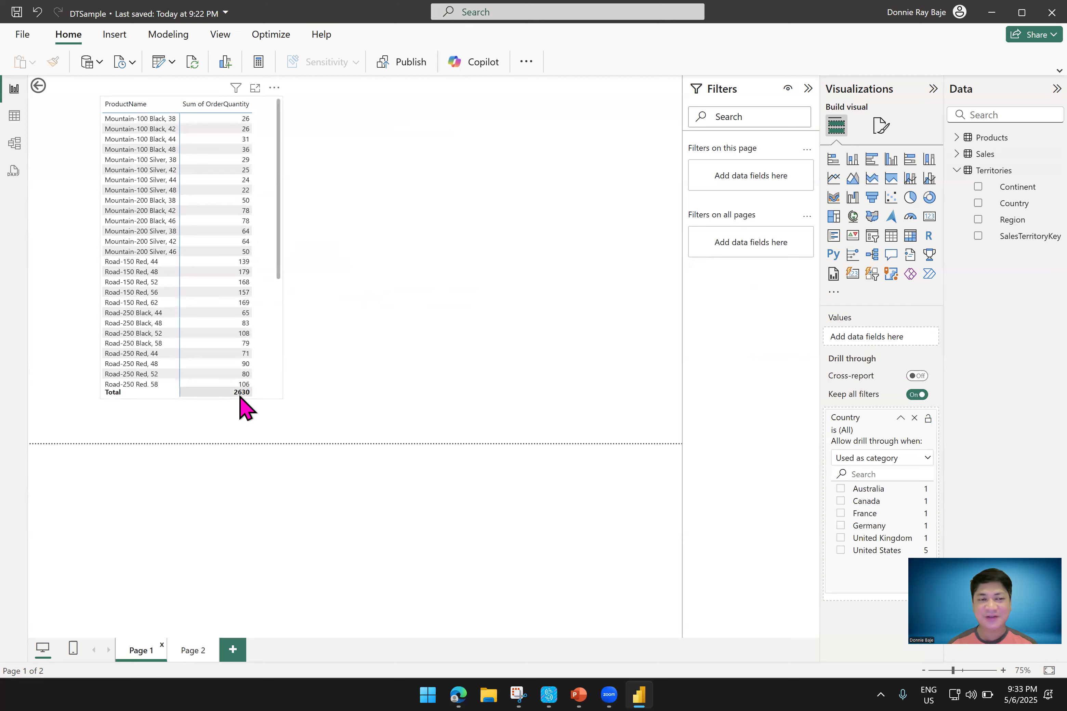
pyautogui.click(190, 650)
pyautogui.click(233, 240)
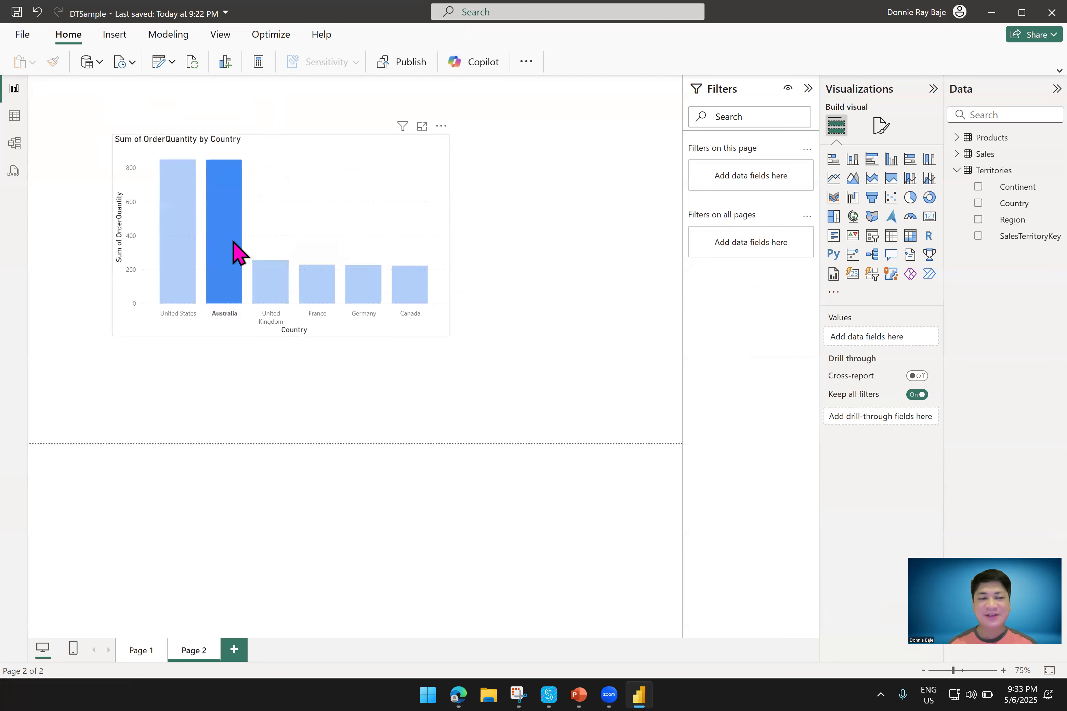
pyautogui.rightClick(233, 250)
pyautogui.moveTo(291, 348)
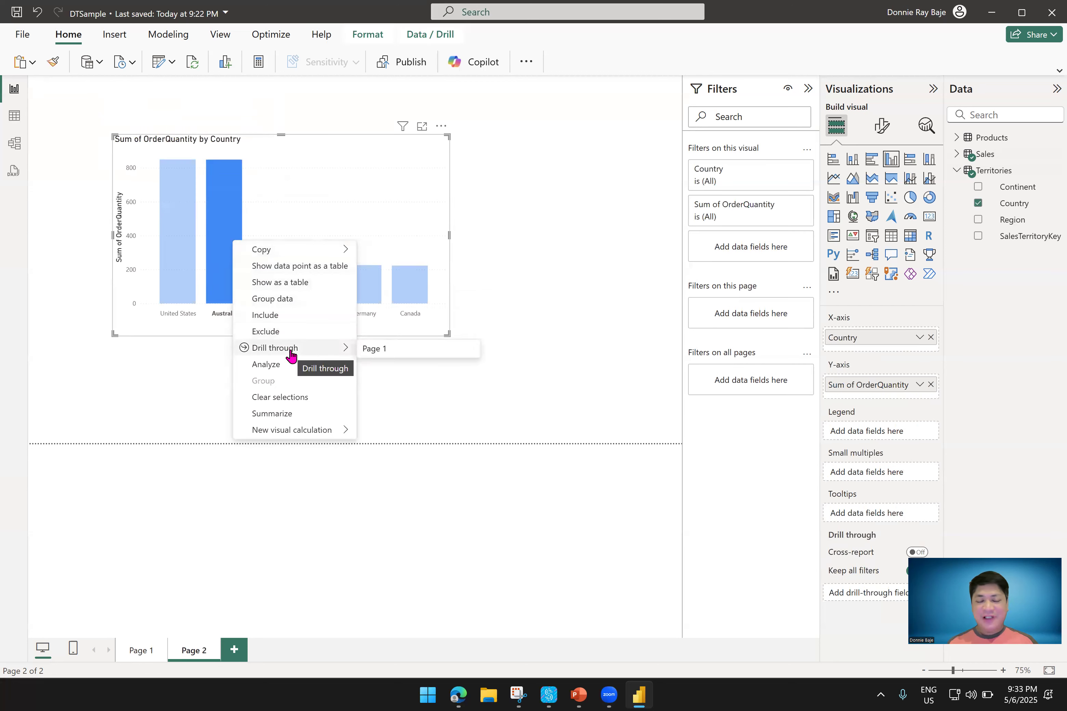
pyautogui.click(418, 350)
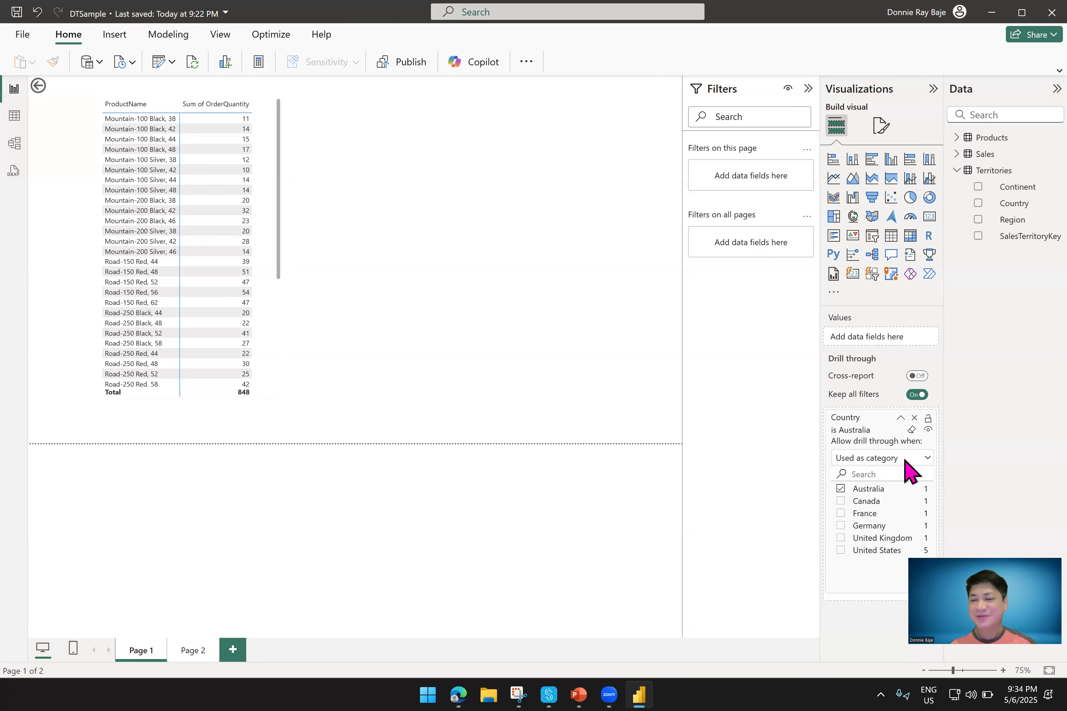
# Clear the Country drill-through filter on Page 1 and drill through to it from the United States column on Page 2
pyautogui.click(912, 432)
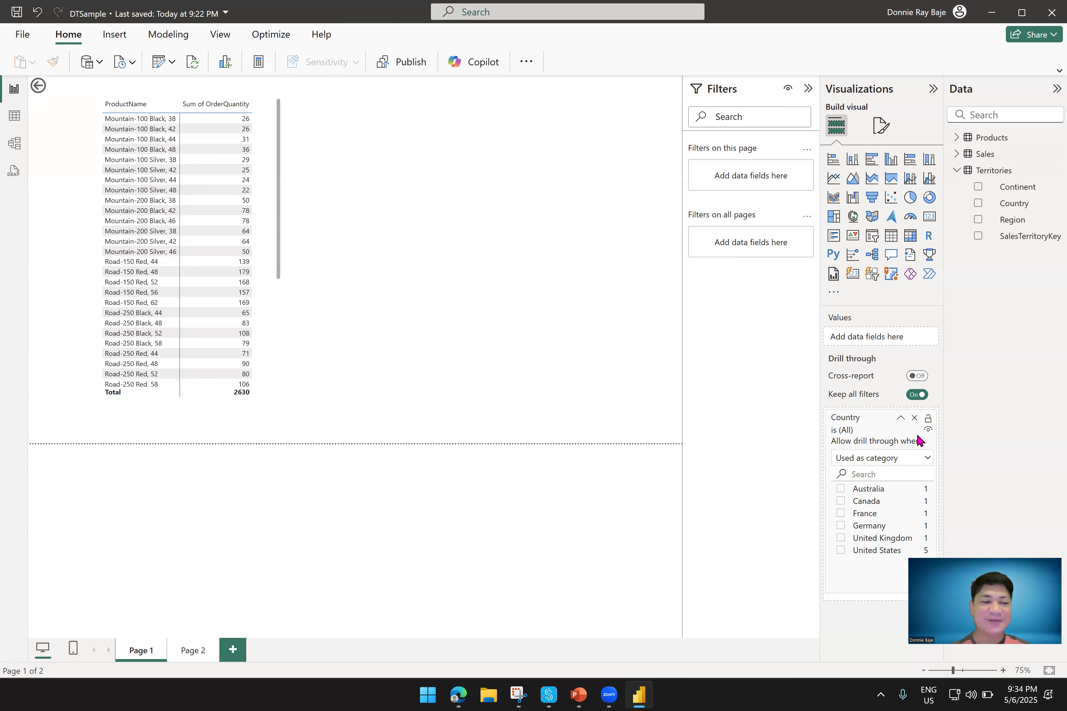
pyautogui.click(192, 650)
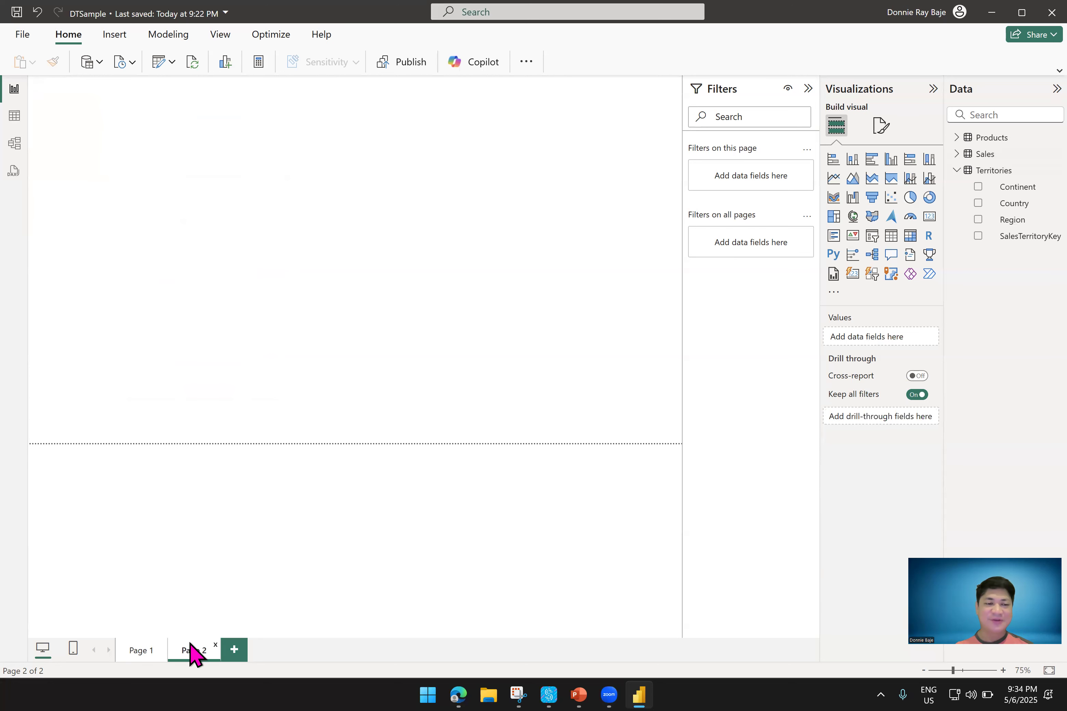
pyautogui.click(185, 272)
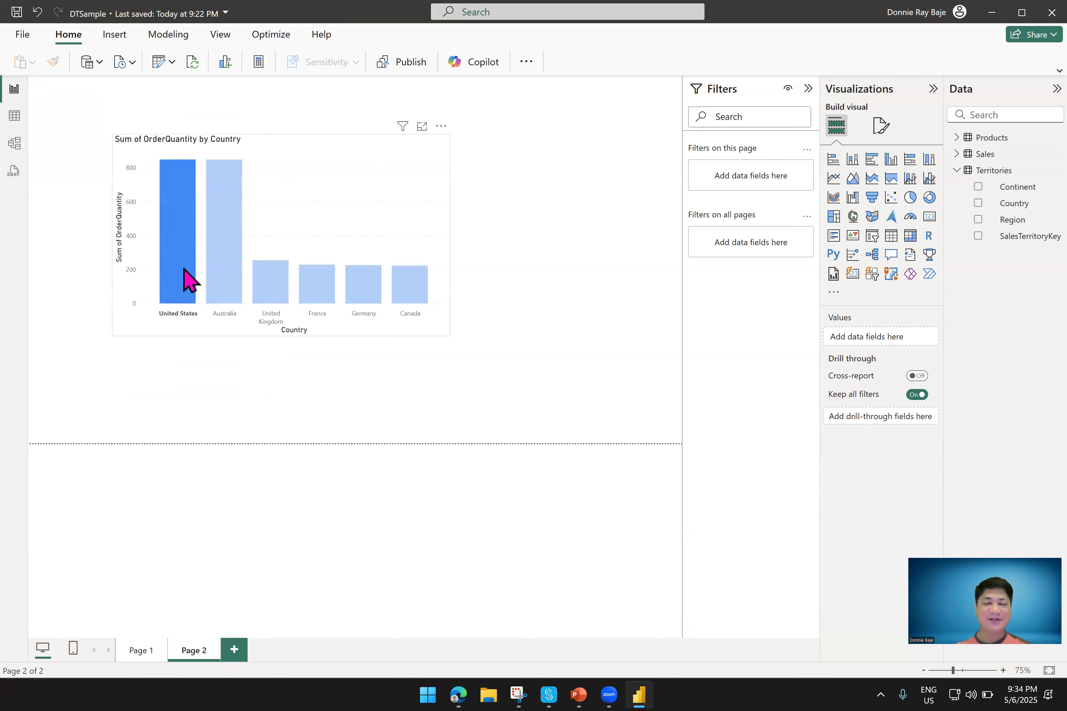
pyautogui.rightClick(185, 271)
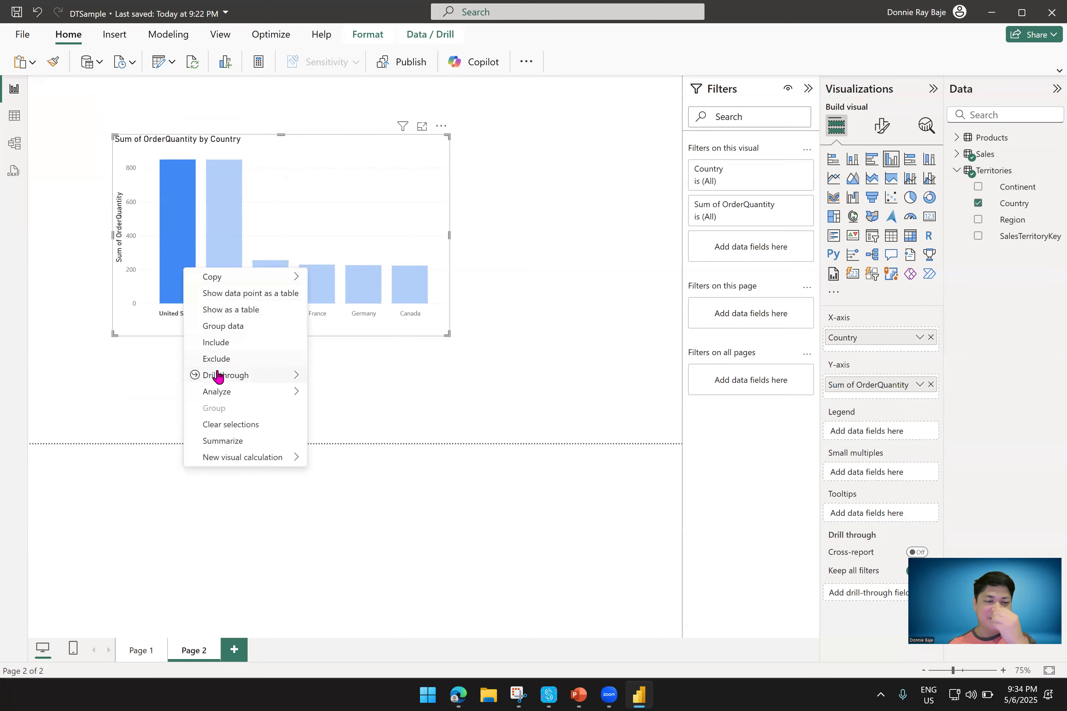
pyautogui.moveTo(217, 376)
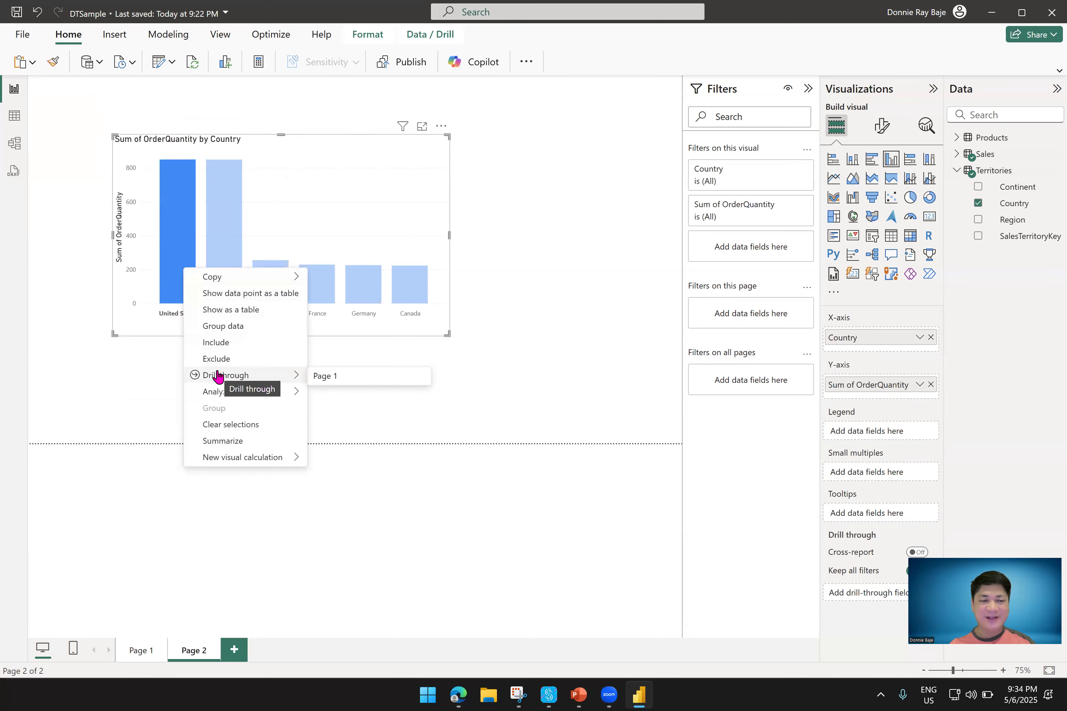
pyautogui.click(335, 376)
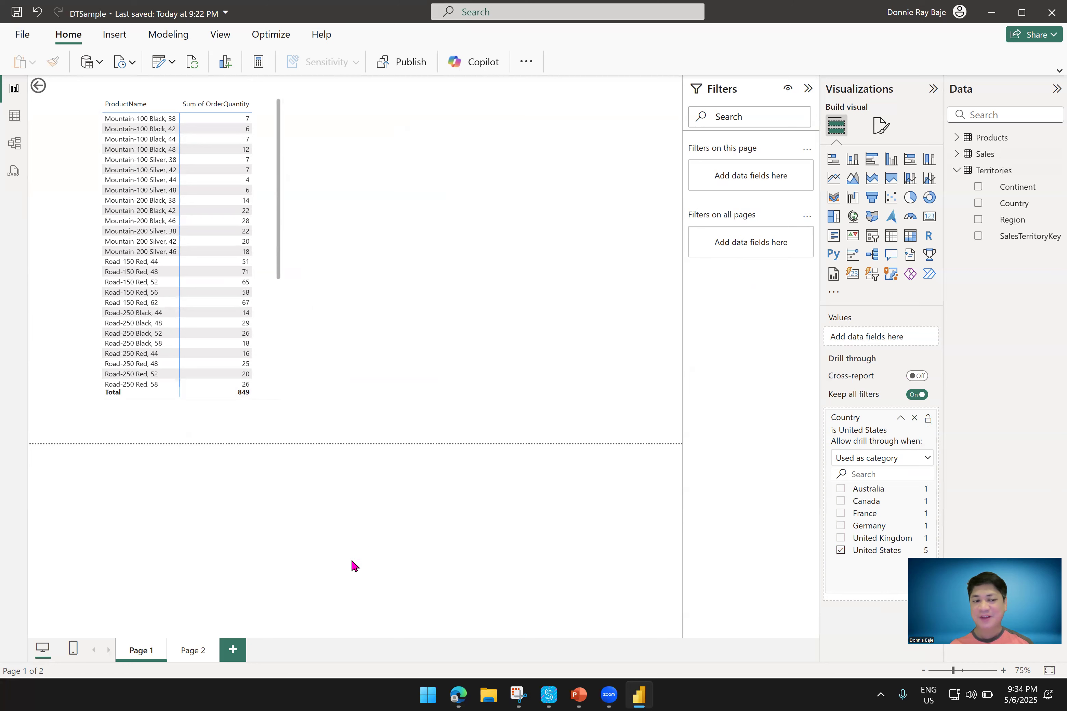
# Drill through from the United Kingdom column of Page 2's chart to the product table on Page 1
pyautogui.click(183, 651)
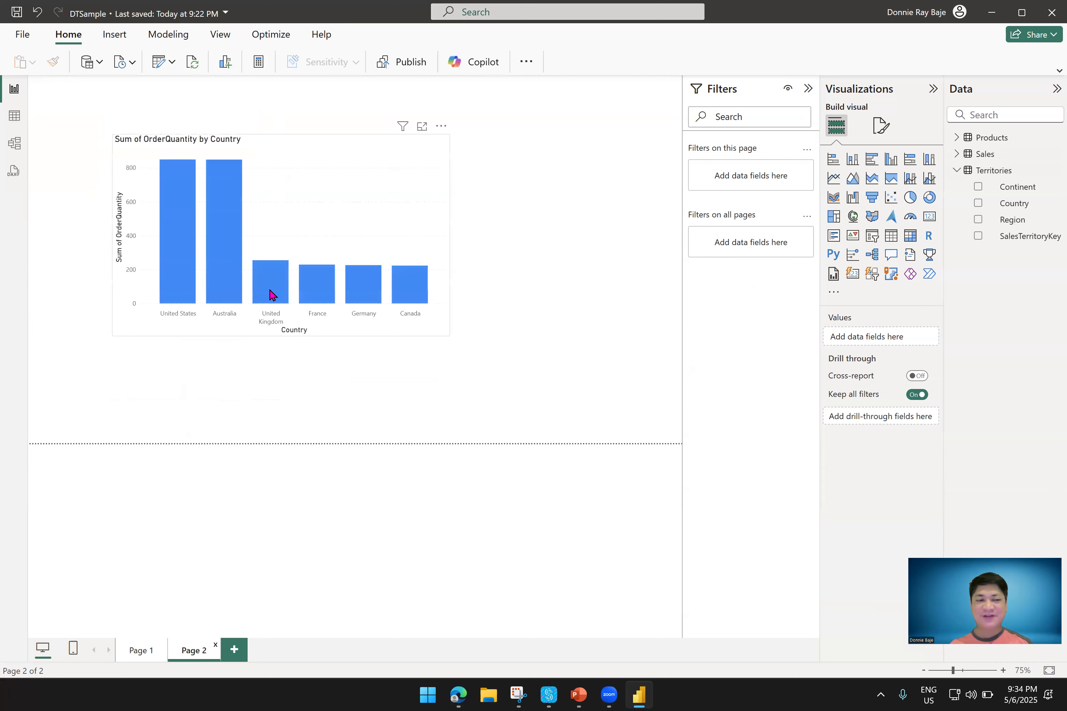
pyautogui.click(271, 295)
pyautogui.click(135, 648)
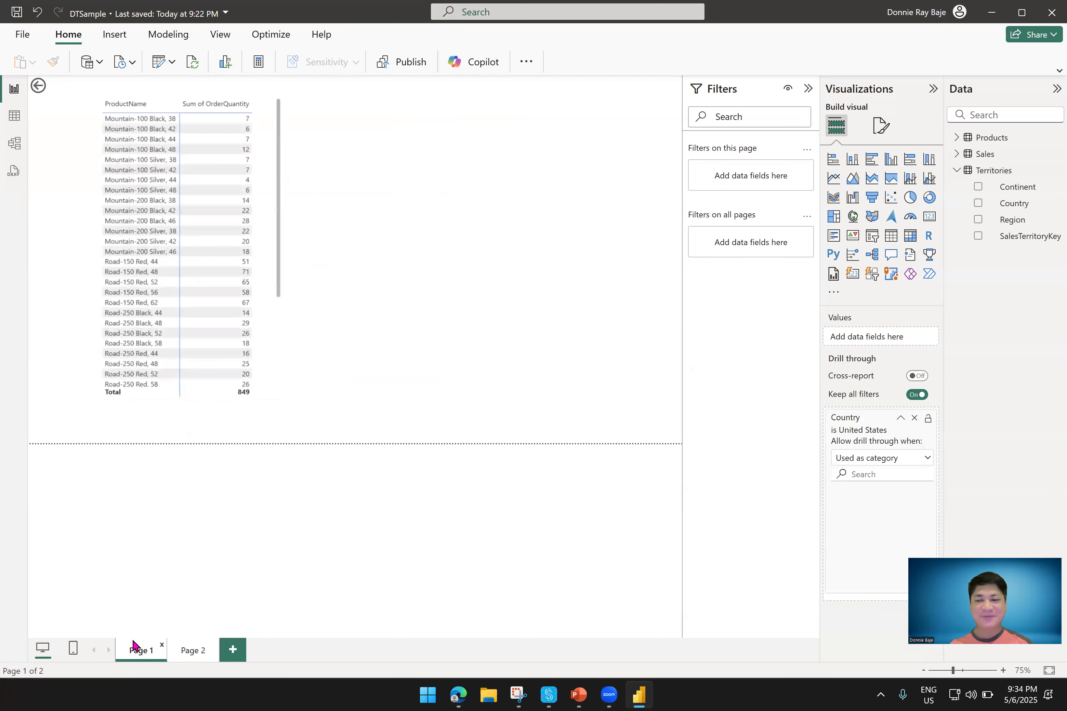
pyautogui.click(181, 648)
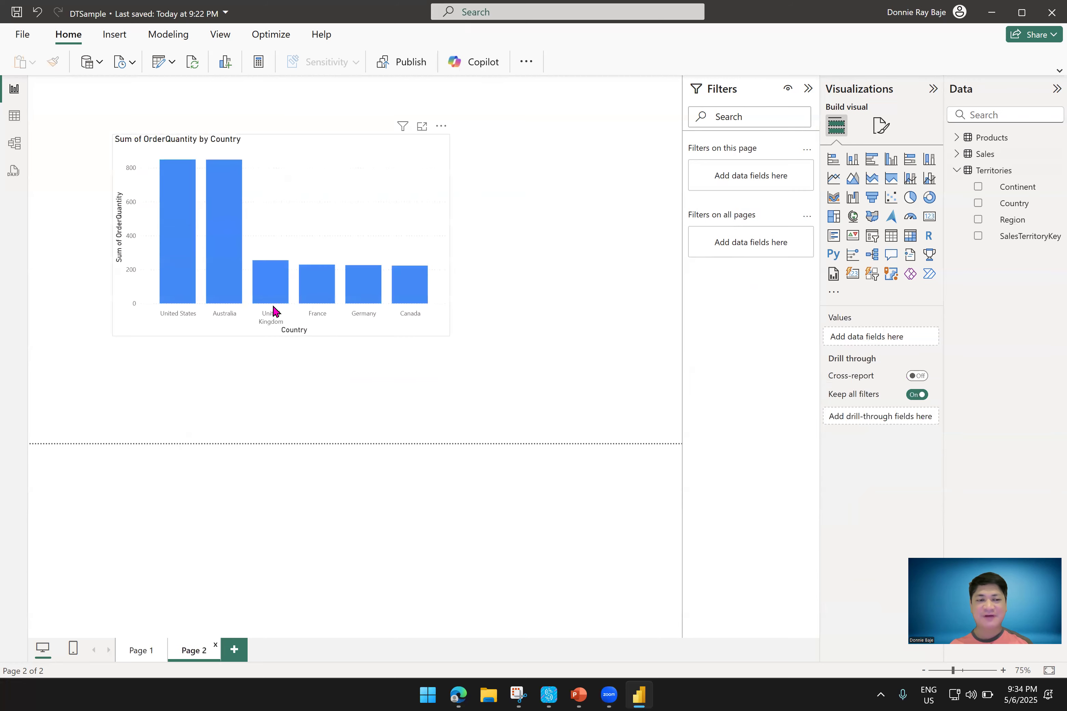
pyautogui.rightClick(274, 286)
pyautogui.click(270, 281)
pyautogui.rightClick(271, 281)
pyautogui.moveTo(287, 382)
pyautogui.click(435, 390)
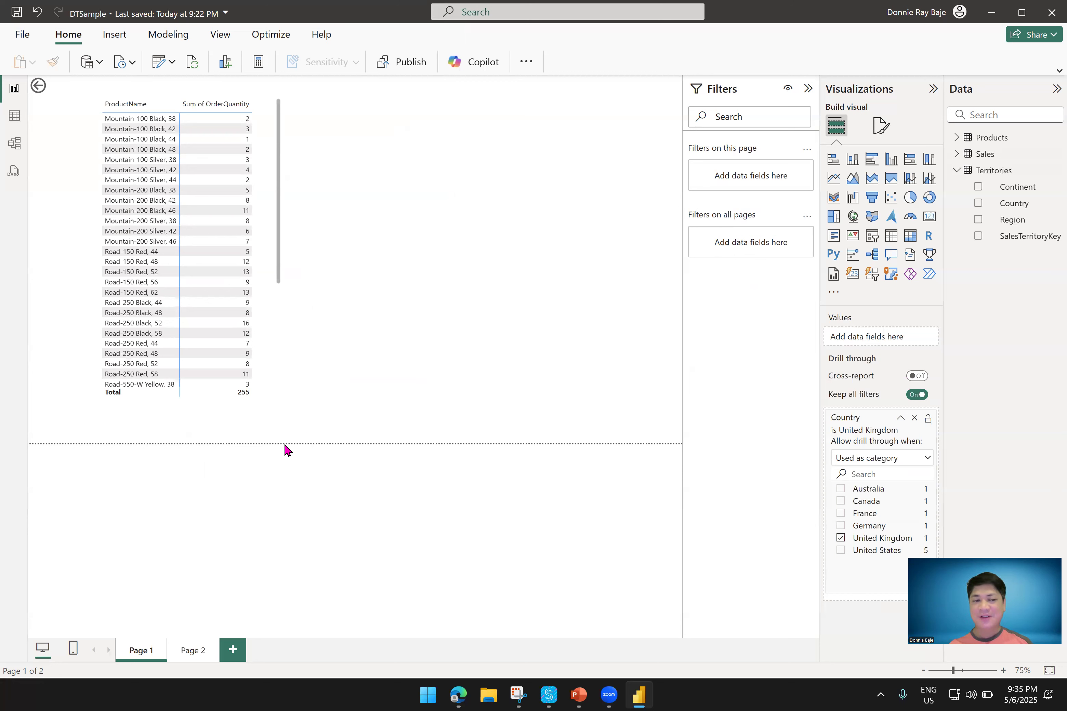
# Clear the Country drill-through filter on Page 1 and remove Country from its drill-through fields
pyautogui.click(914, 418)
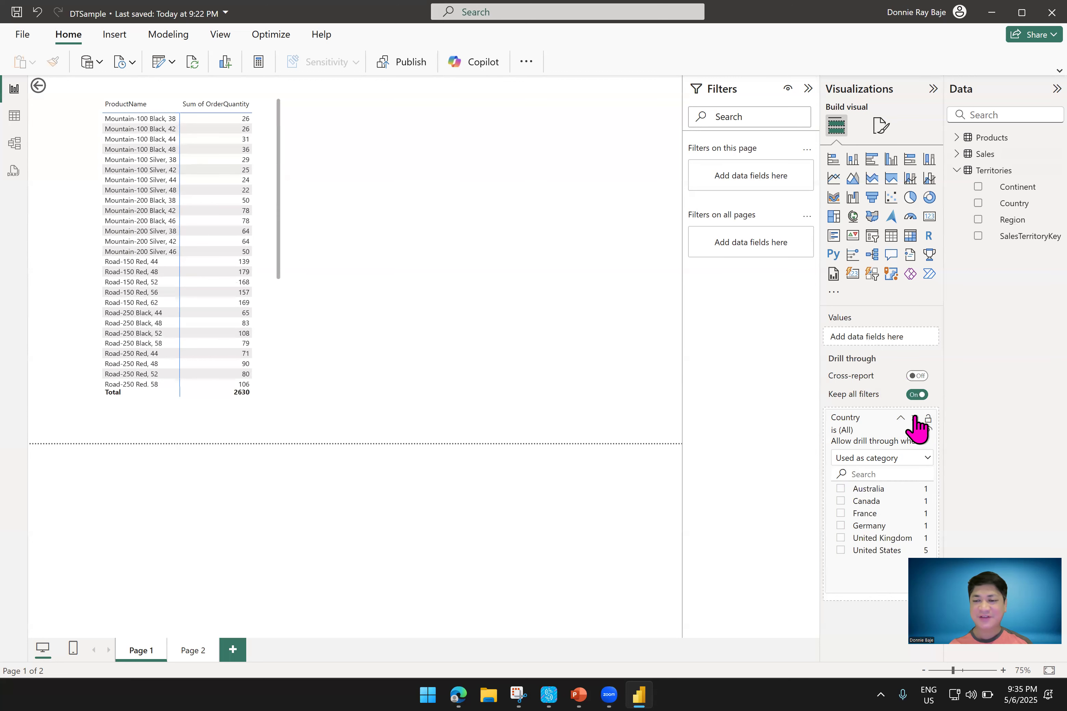
pyautogui.click(914, 418)
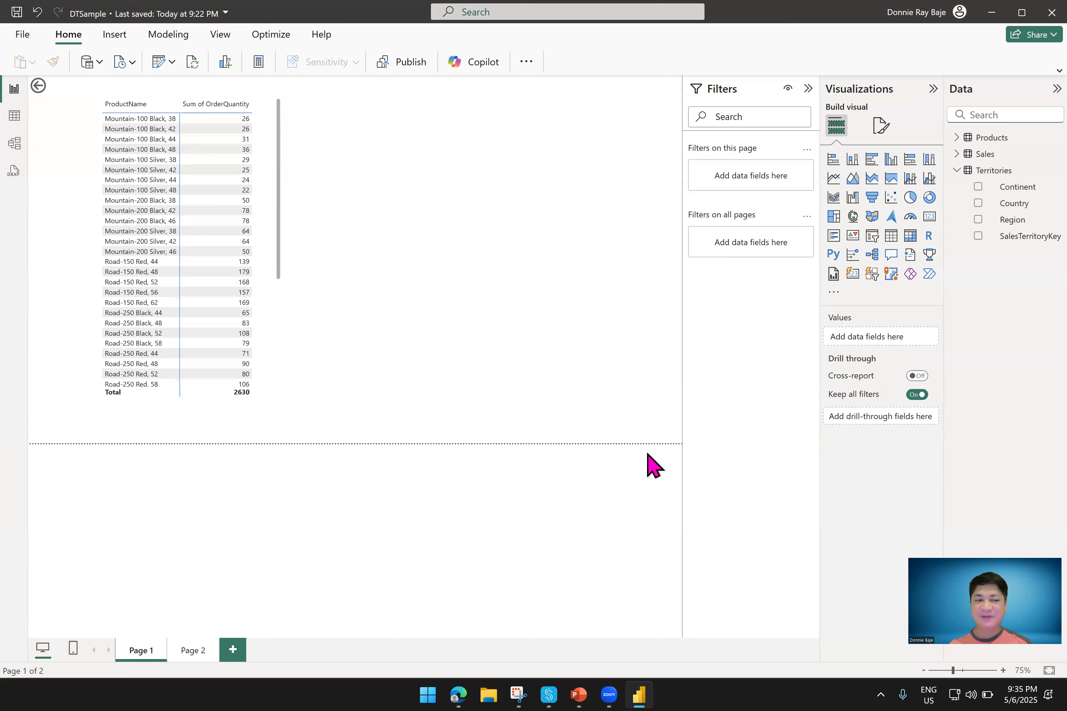
# Check the available actions for the Australia column in Page 2's chart without a drill-through field, then clear the column selection
pyautogui.click(183, 655)
pyautogui.click(229, 231)
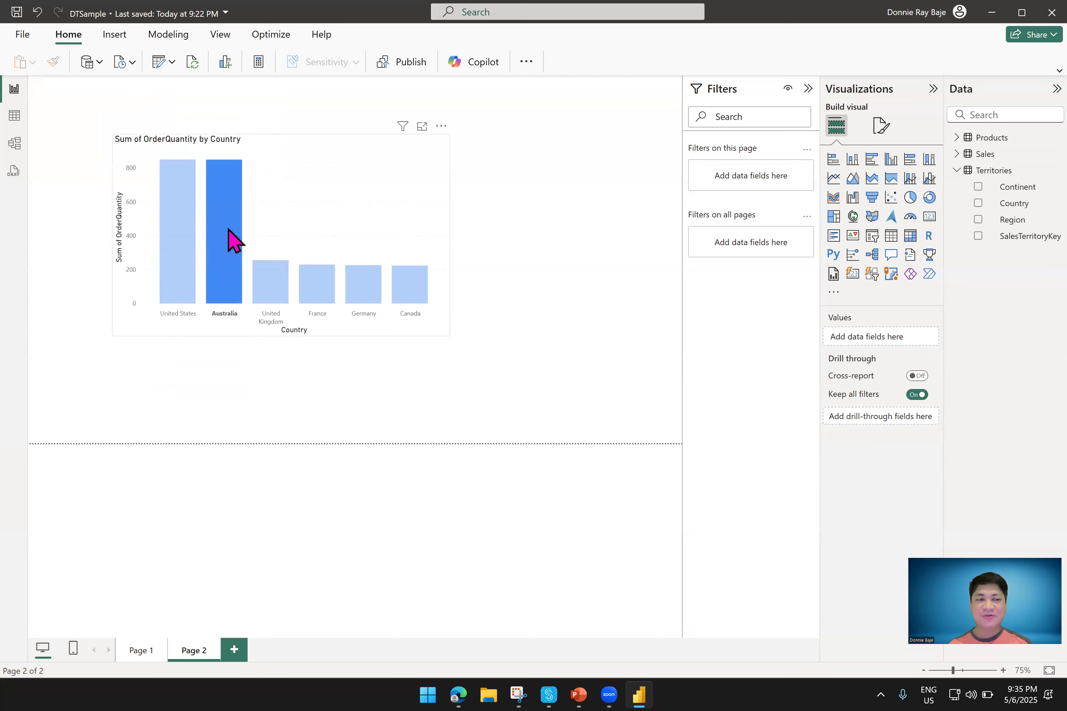
pyautogui.rightClick(229, 230)
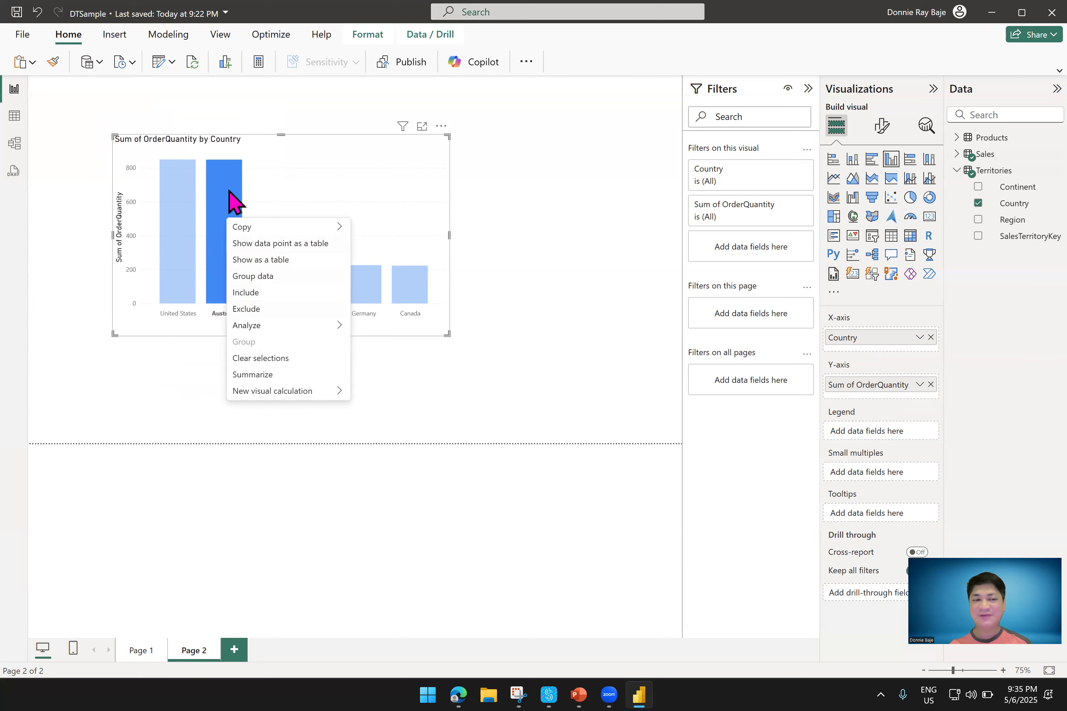
pyautogui.click(232, 209)
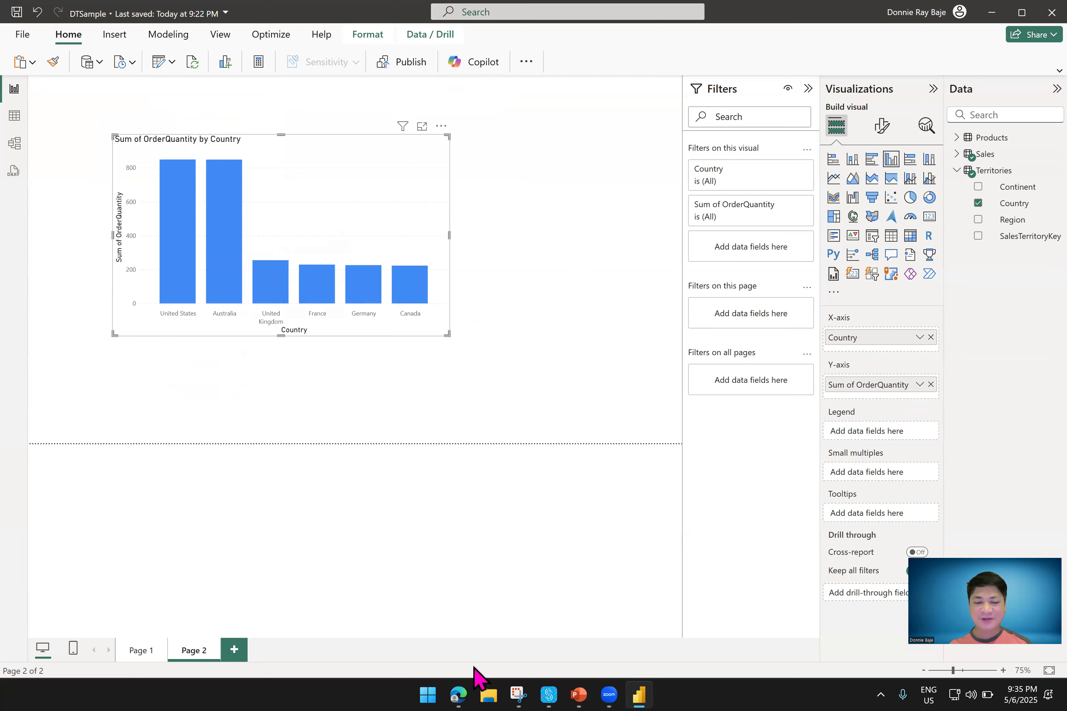
# Switch to the published DTSample report in the Power BI service and clear the Country filter on Page 1
pyautogui.moveTo(468, 671)
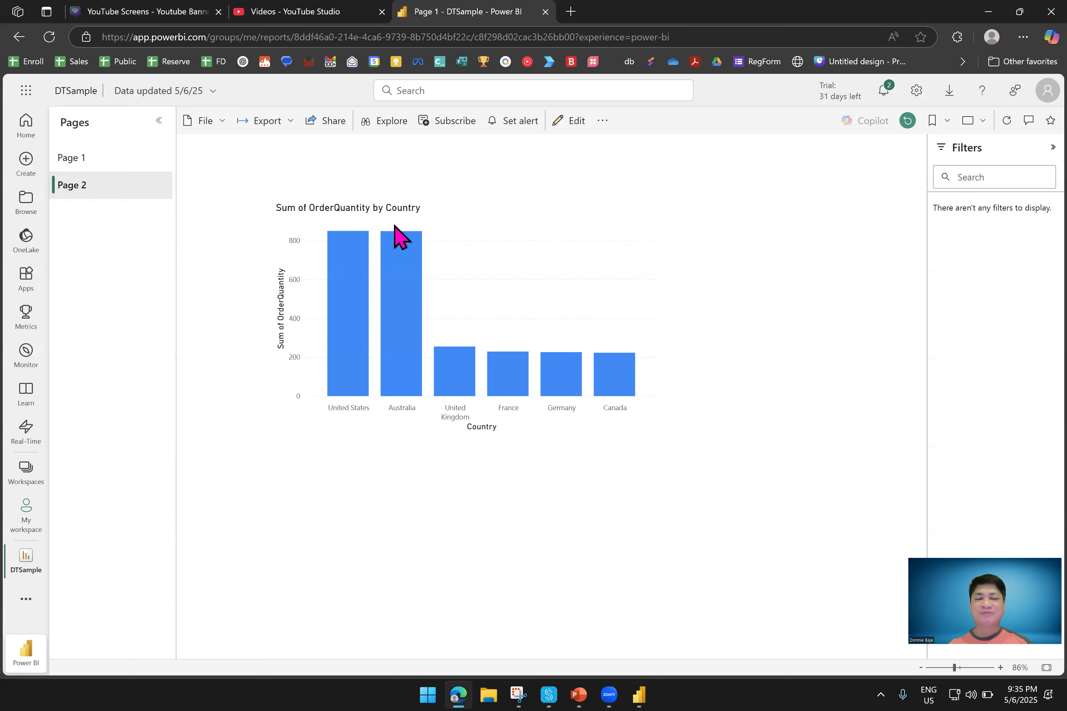
pyautogui.click(98, 167)
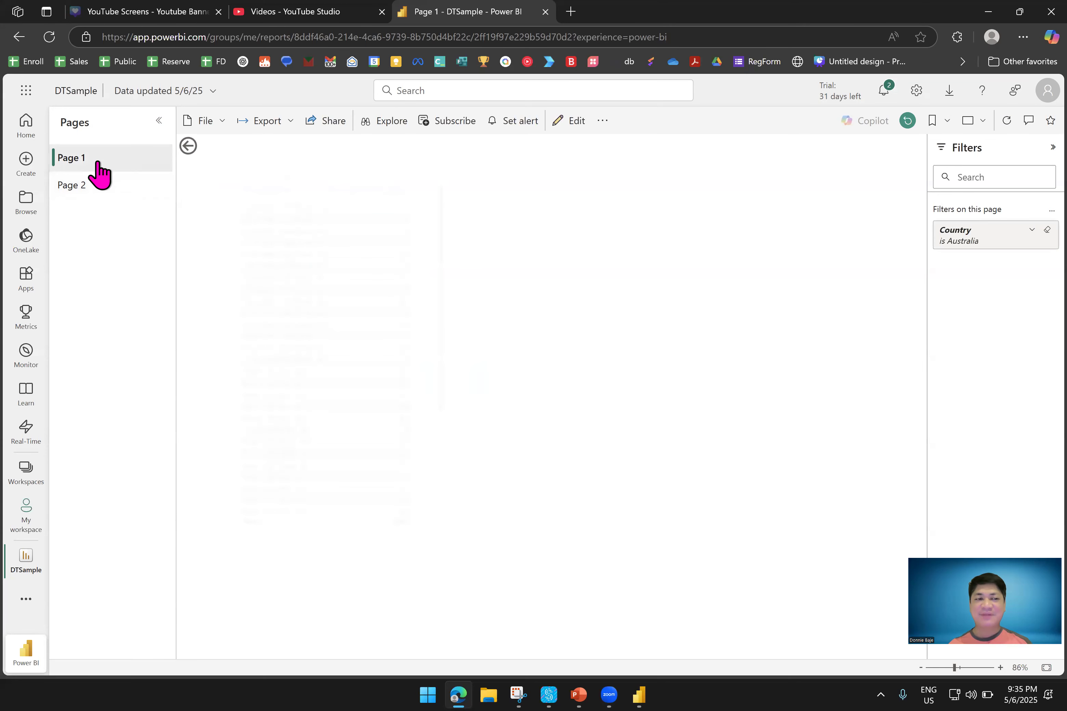
pyautogui.click(98, 189)
pyautogui.click(99, 158)
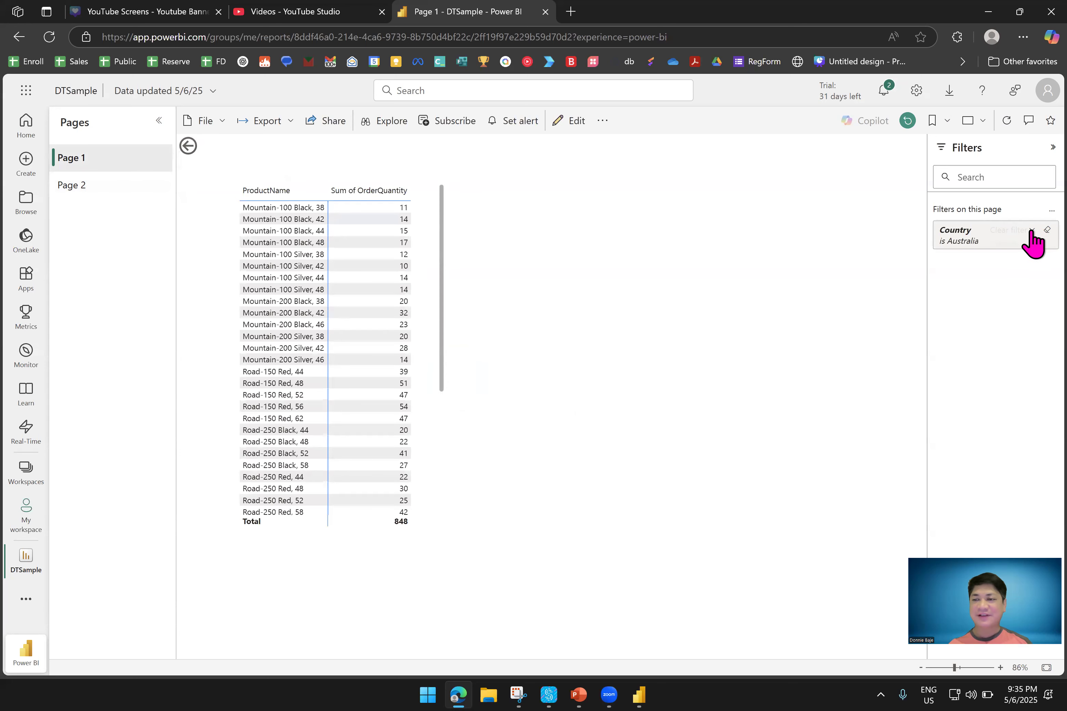
pyautogui.click(1047, 230)
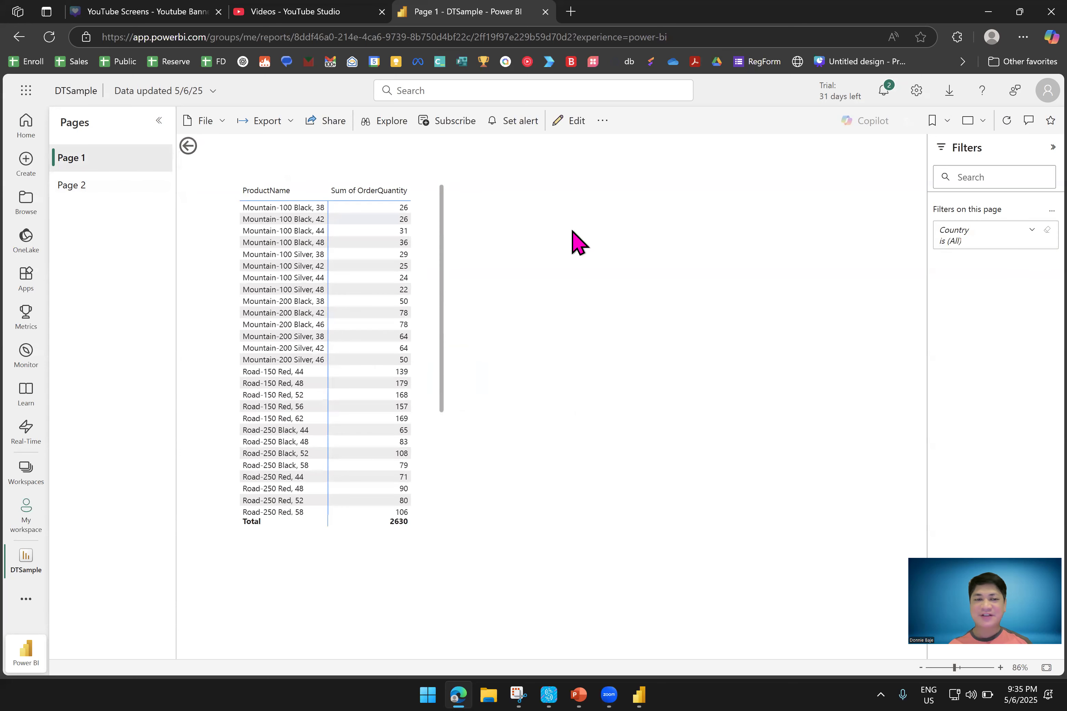
pyautogui.click(117, 191)
pyautogui.click(120, 159)
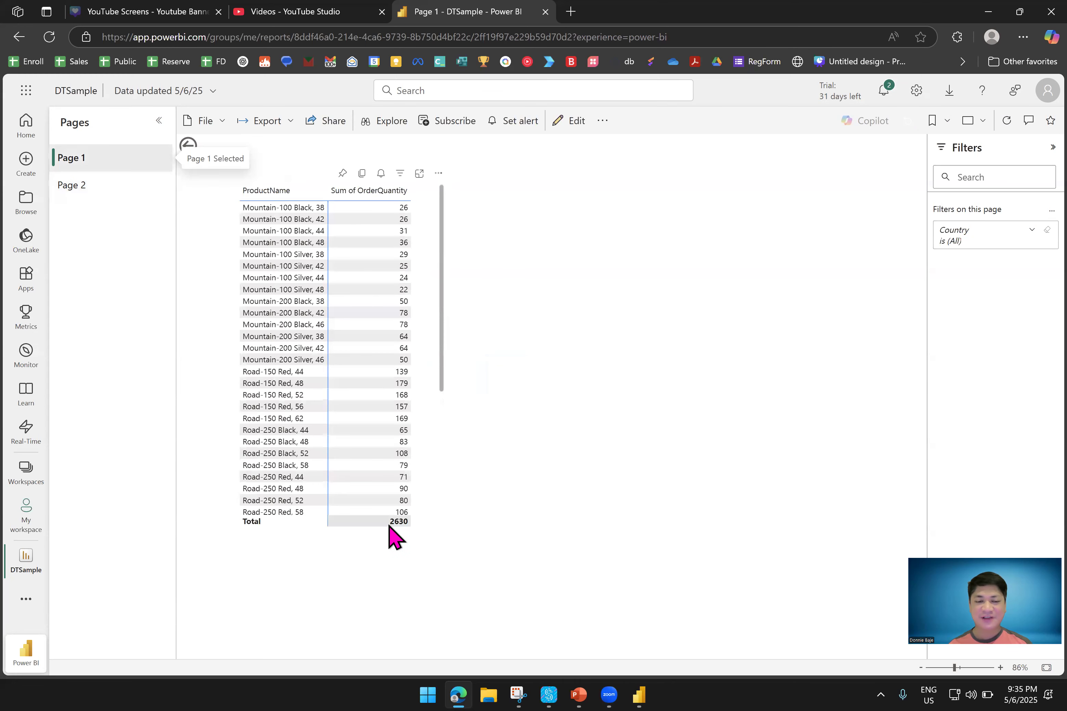
# Drill through from the France column of Page 2's chart to Page 1, and clear the Country filter there
pyautogui.click(96, 187)
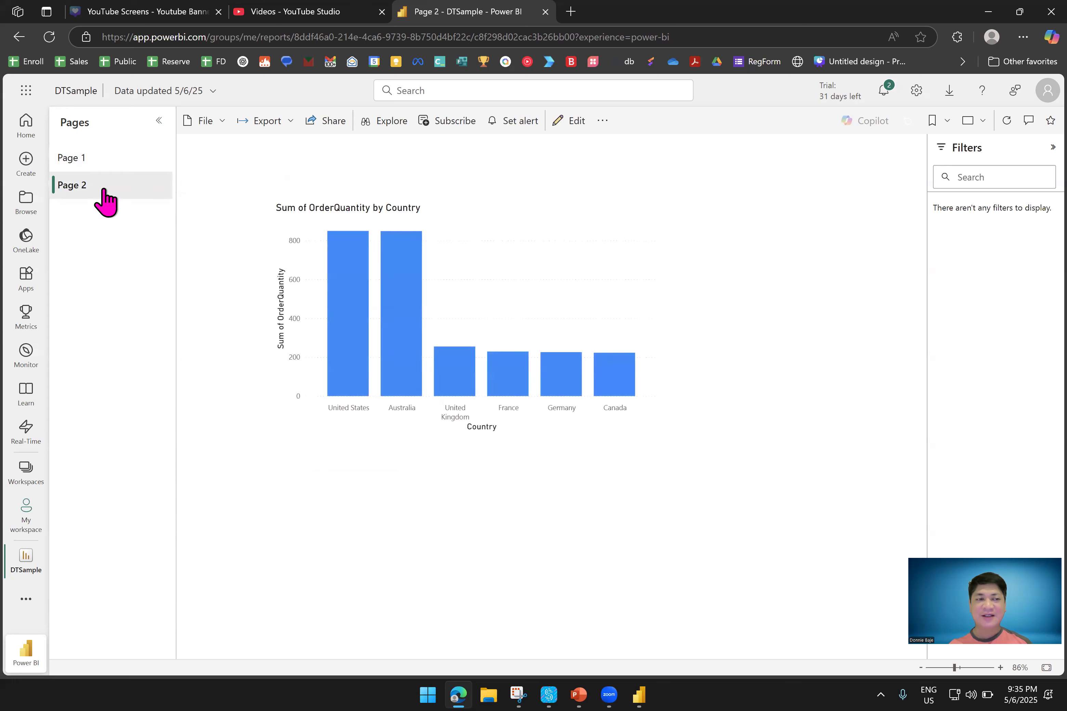
pyautogui.moveTo(395, 275)
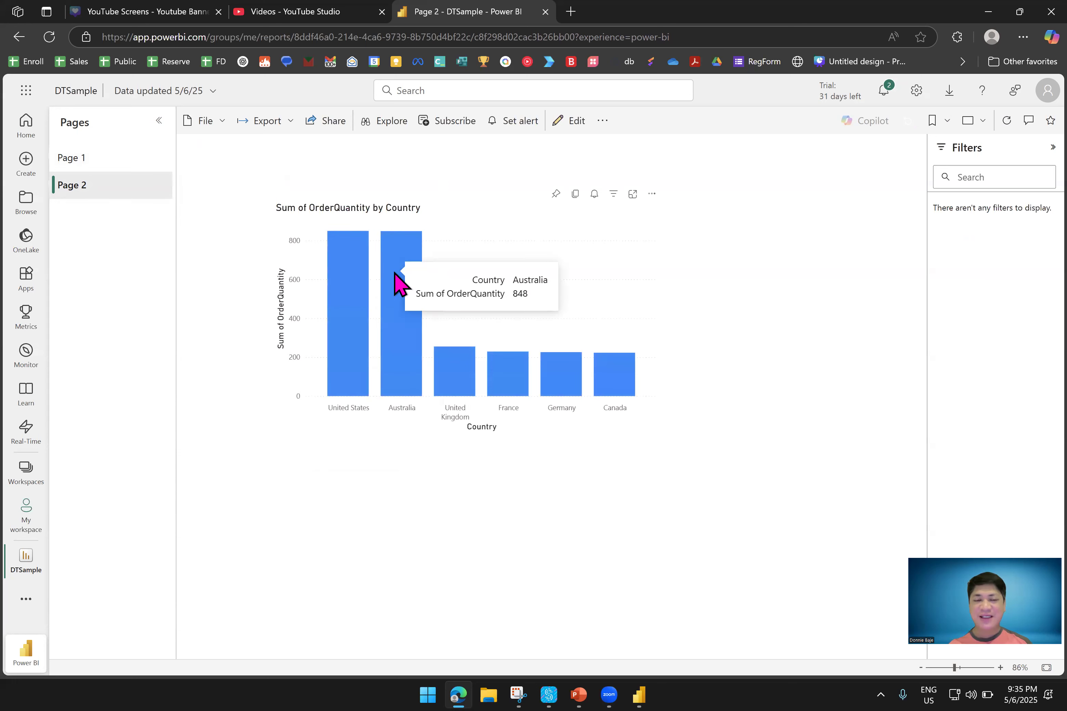
pyautogui.click(500, 372)
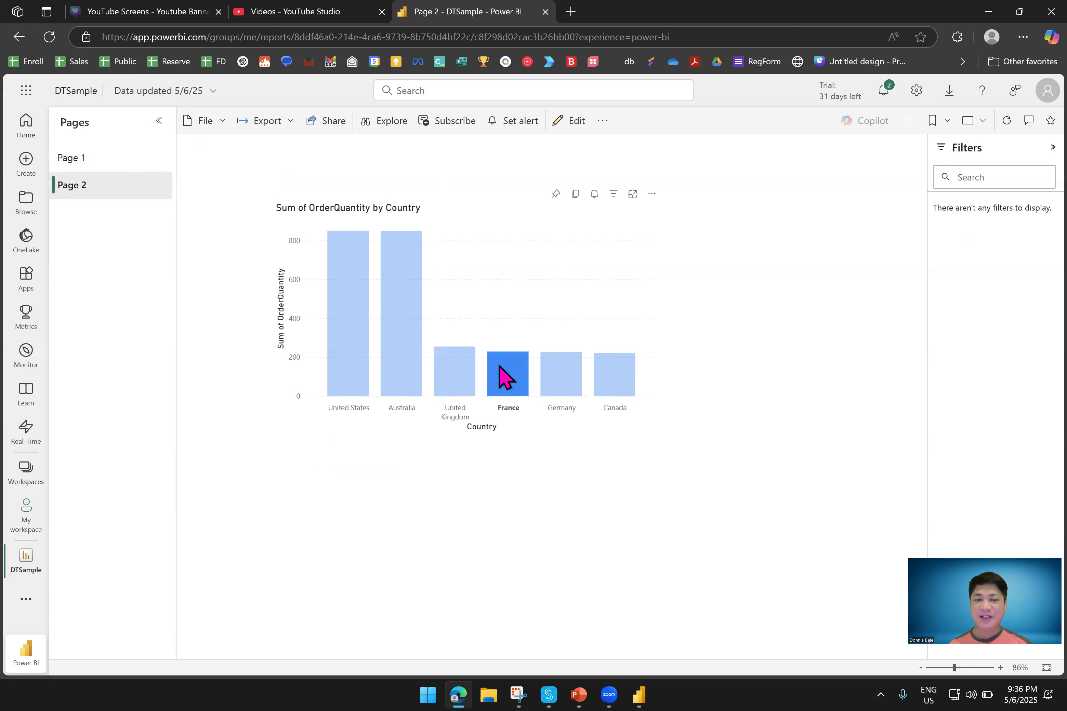
pyautogui.rightClick(500, 367)
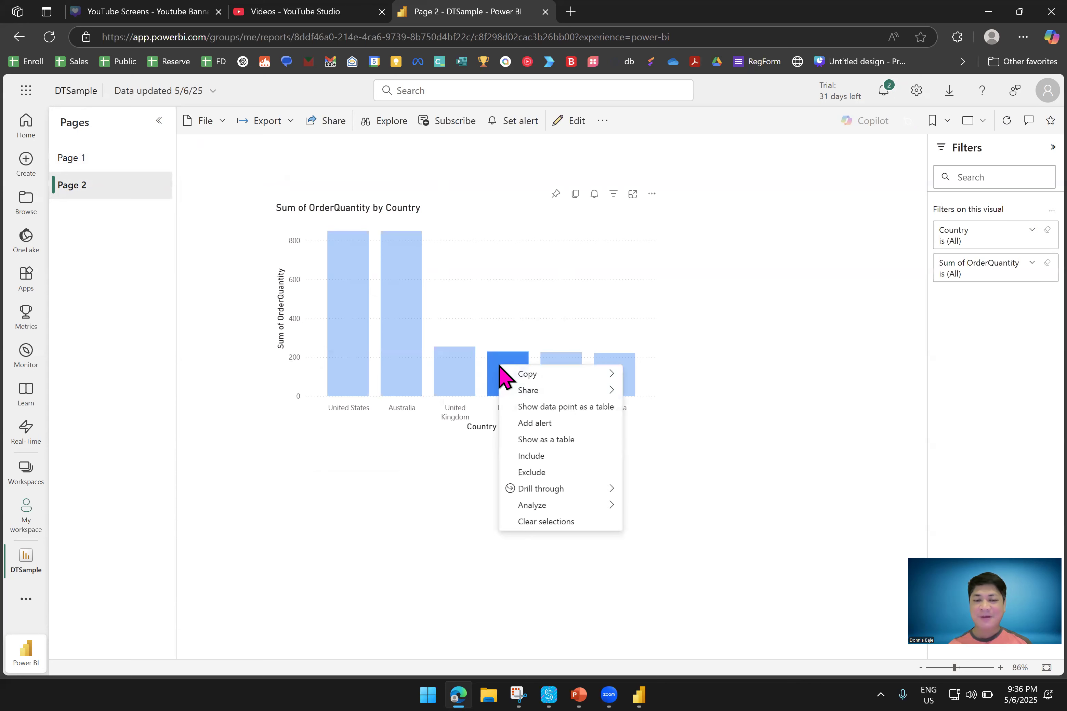
pyautogui.moveTo(550, 489)
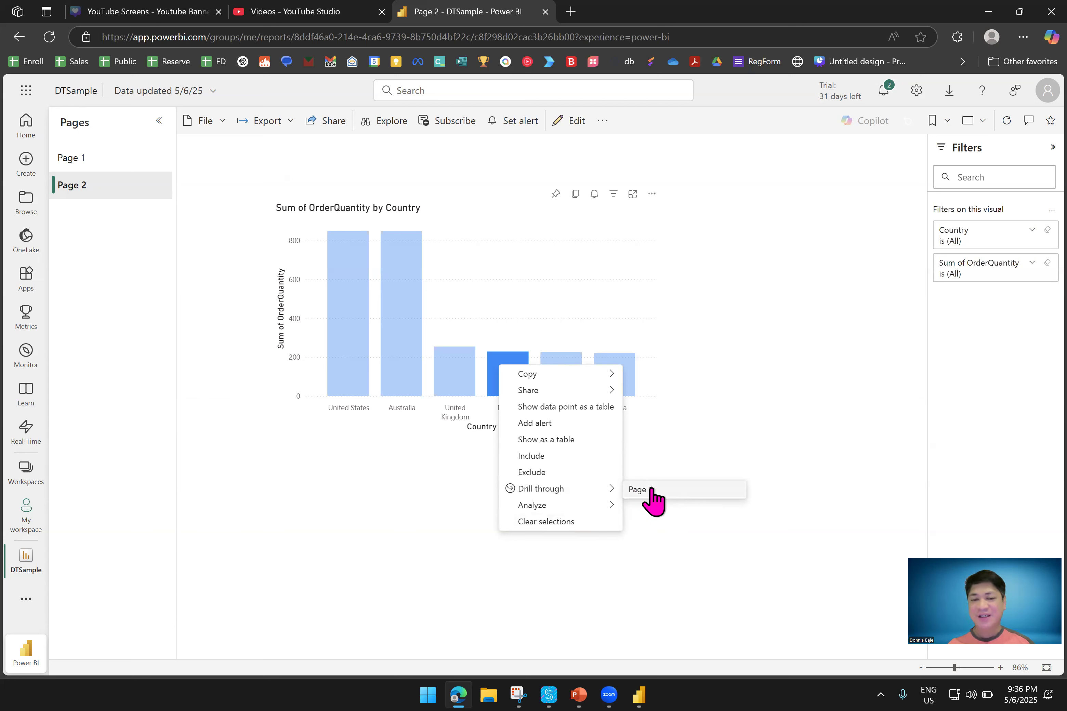
pyautogui.click(686, 492)
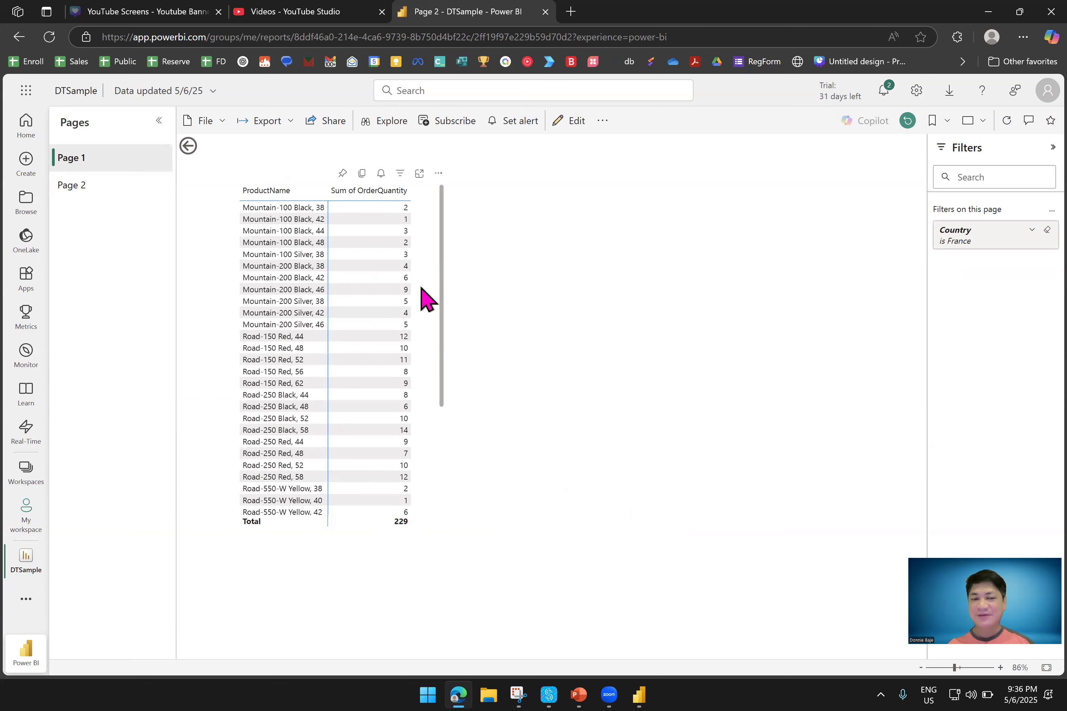
pyautogui.click(1030, 234)
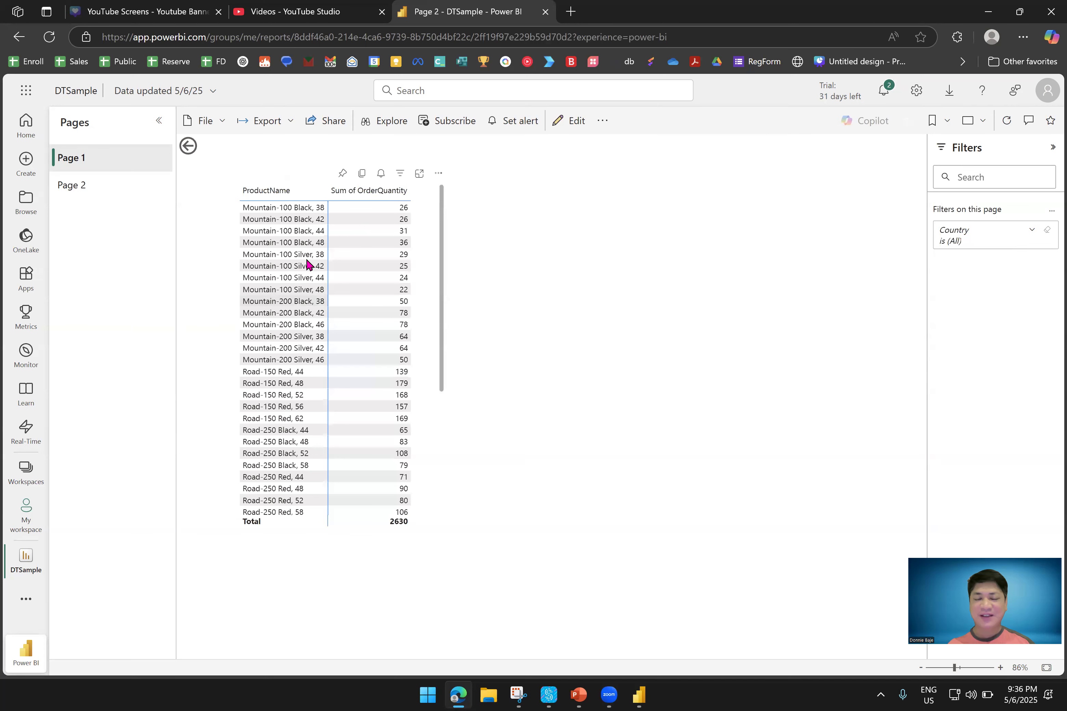
# Switch back to Power BI Desktop and add a pie chart beside the product table on Page 1, slightly reducing its height
pyautogui.click(1000, 3)
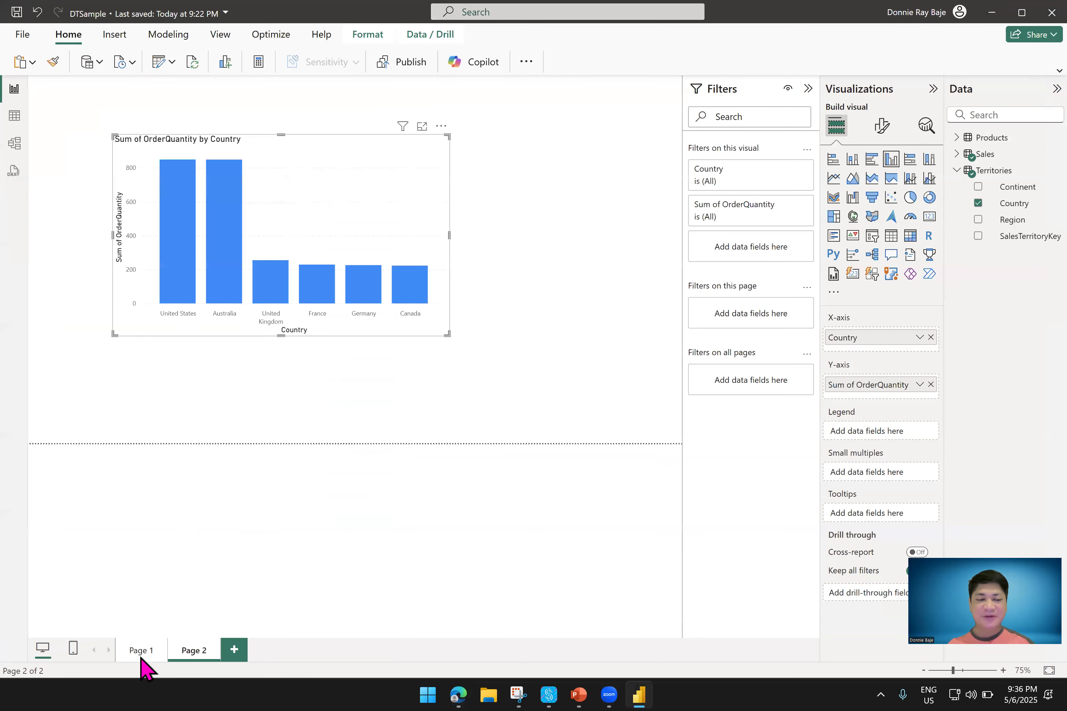
pyautogui.click(140, 652)
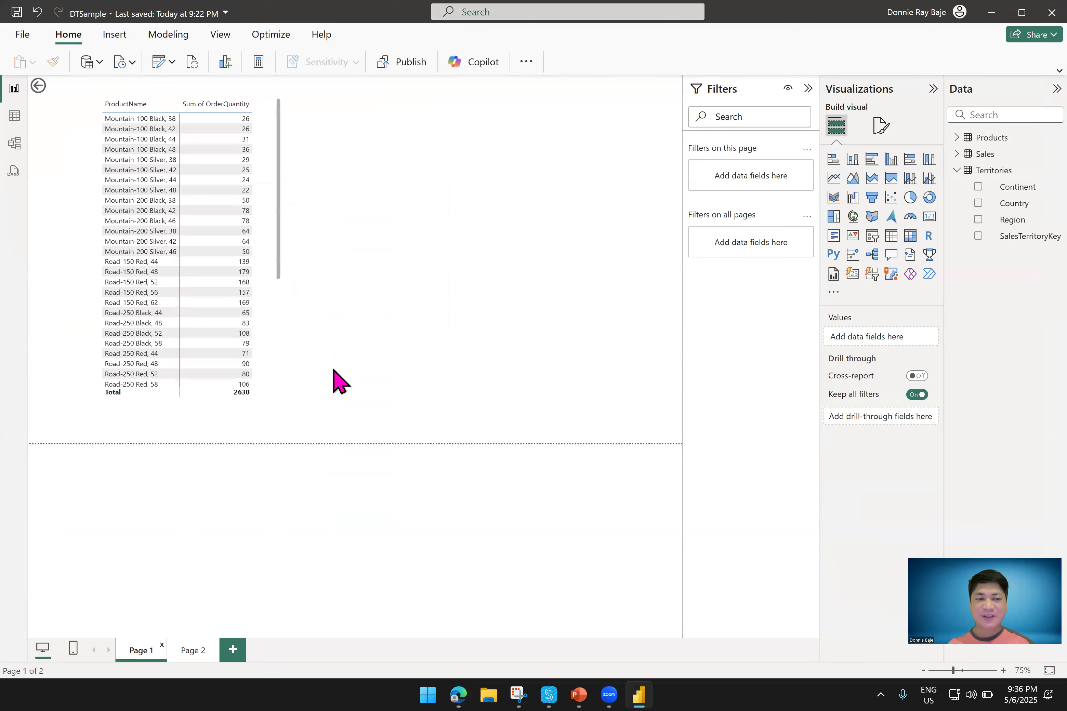
pyautogui.click(910, 199)
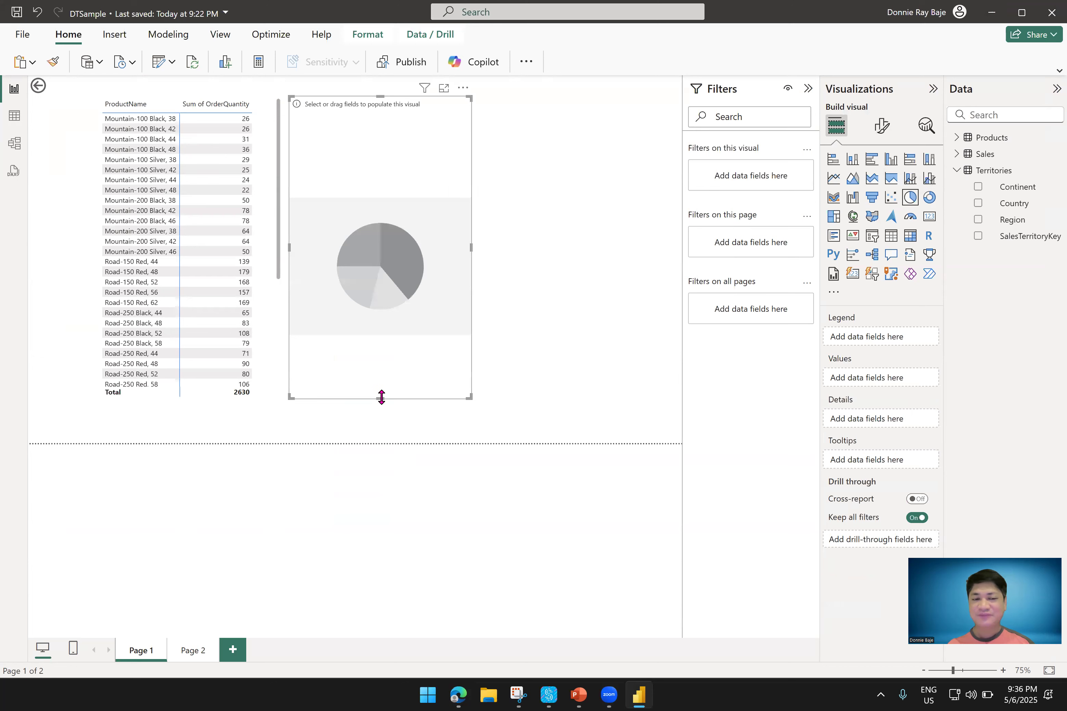
pyautogui.moveTo(380, 397); pyautogui.dragTo(381, 391)
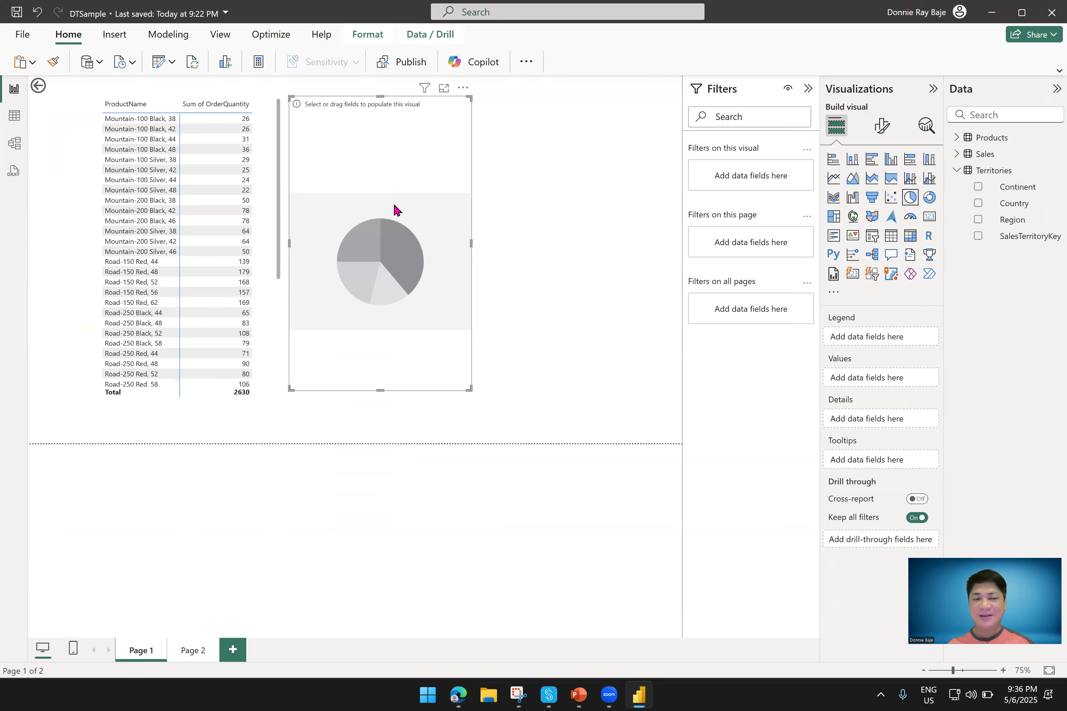
# Give the pie chart ProductColor as legend and OrderQuantity as values, and widen the visual
pyautogui.click(960, 137)
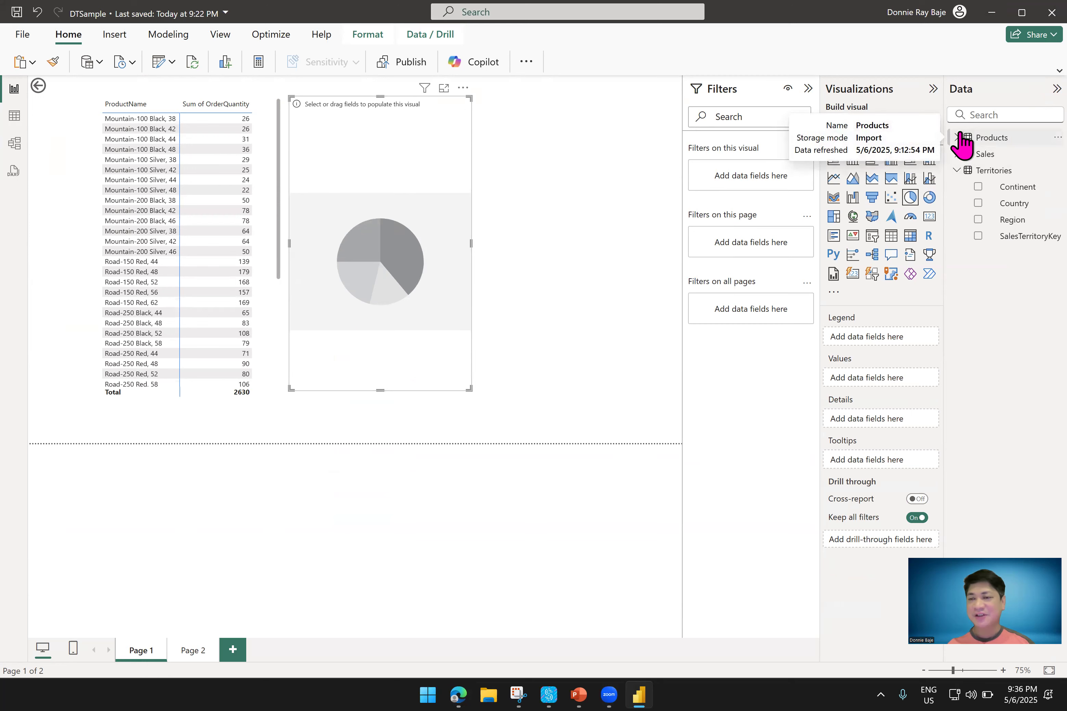
pyautogui.moveTo(1017, 172); pyautogui.dragTo(868, 343)
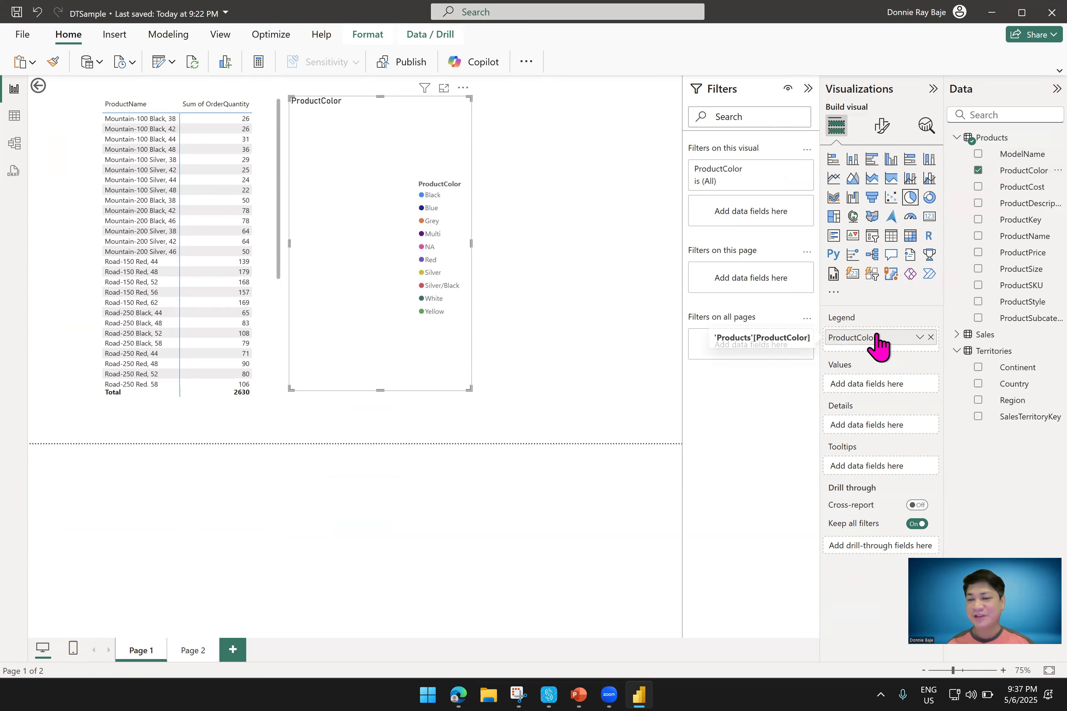
pyautogui.click(957, 334)
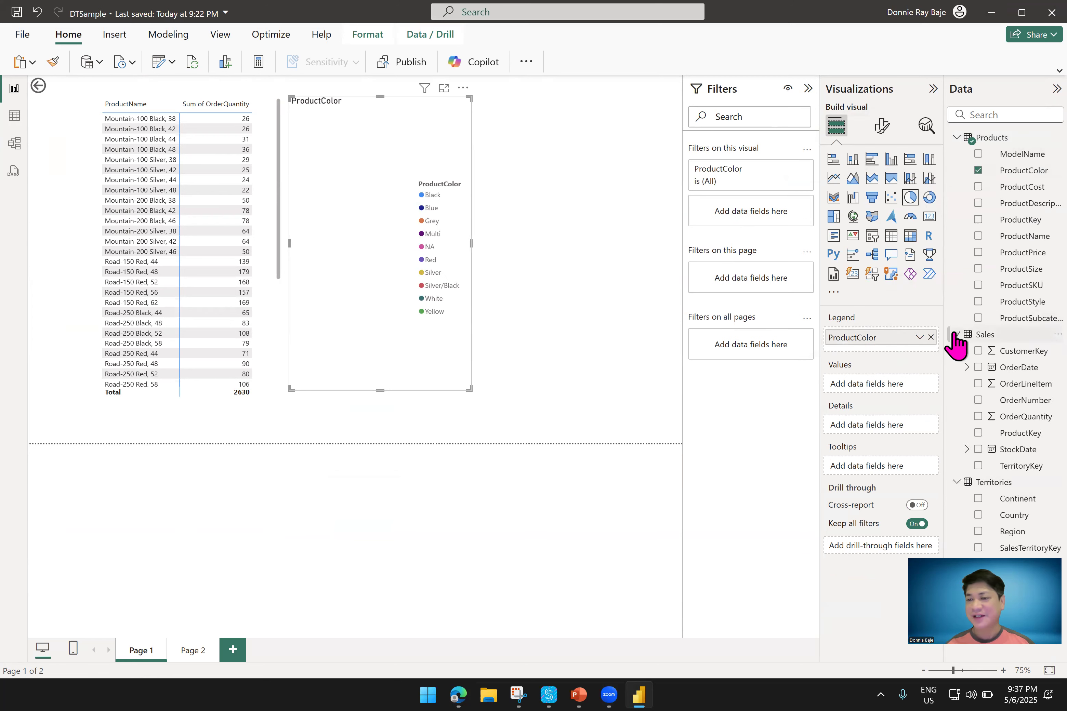
pyautogui.moveTo(1022, 417); pyautogui.dragTo(891, 390)
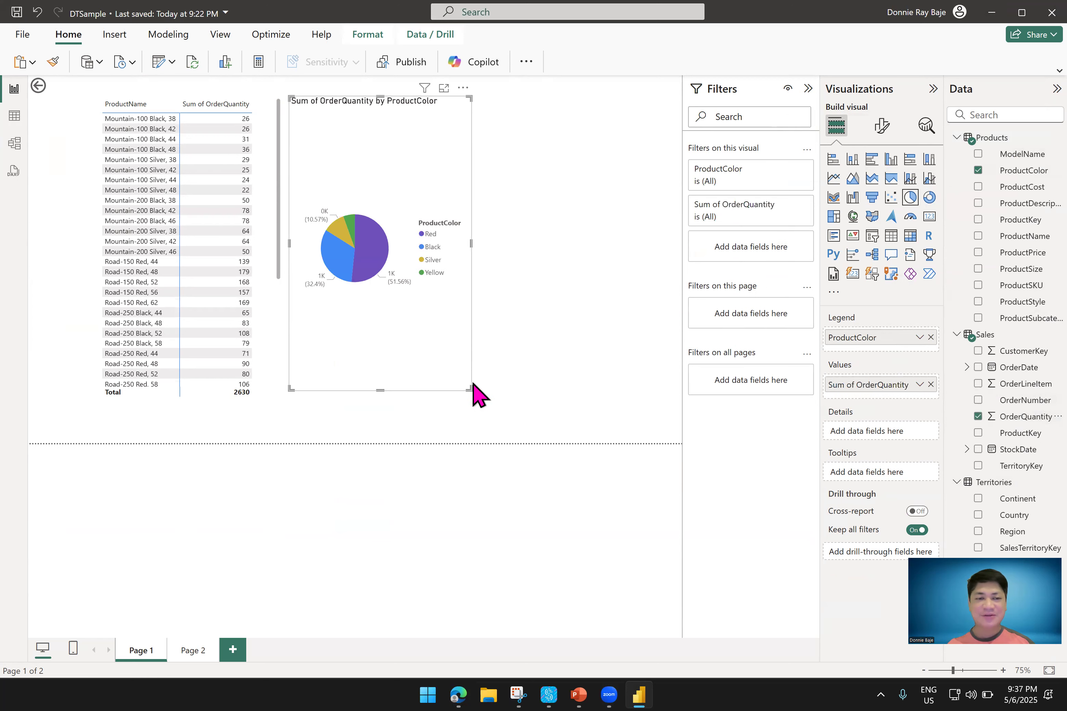
pyautogui.moveTo(470, 389); pyautogui.dragTo(583, 390)
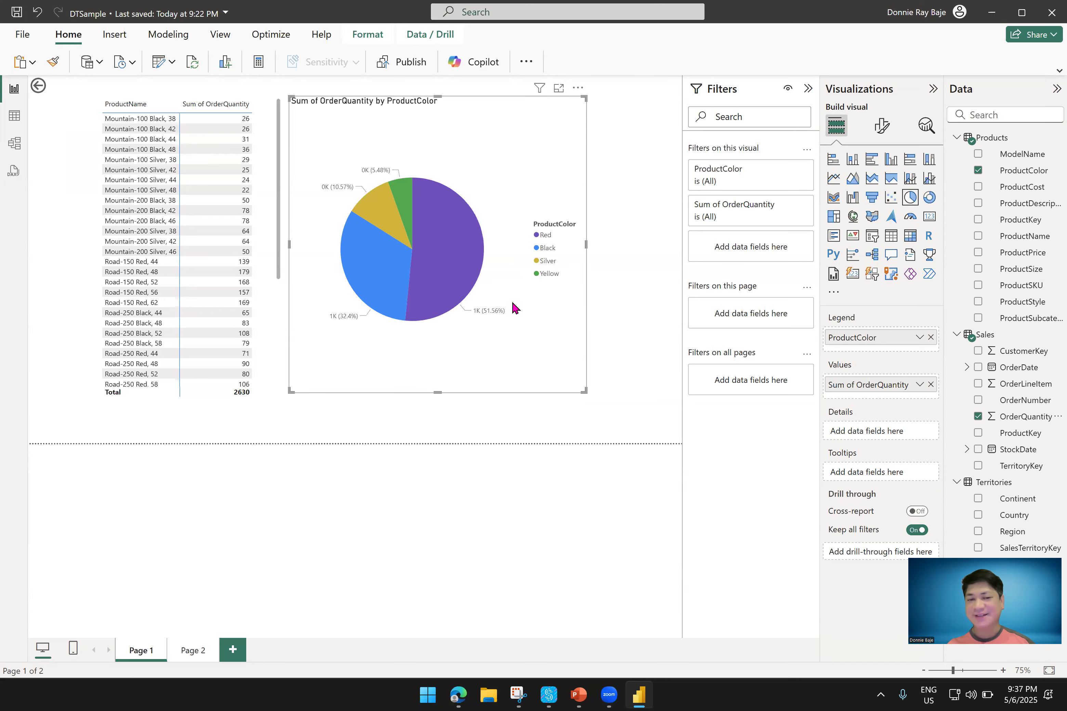
# Add Country from the Territories table as Page 1's drill-through field and check that it also covers the pie chart
pyautogui.click(268, 362)
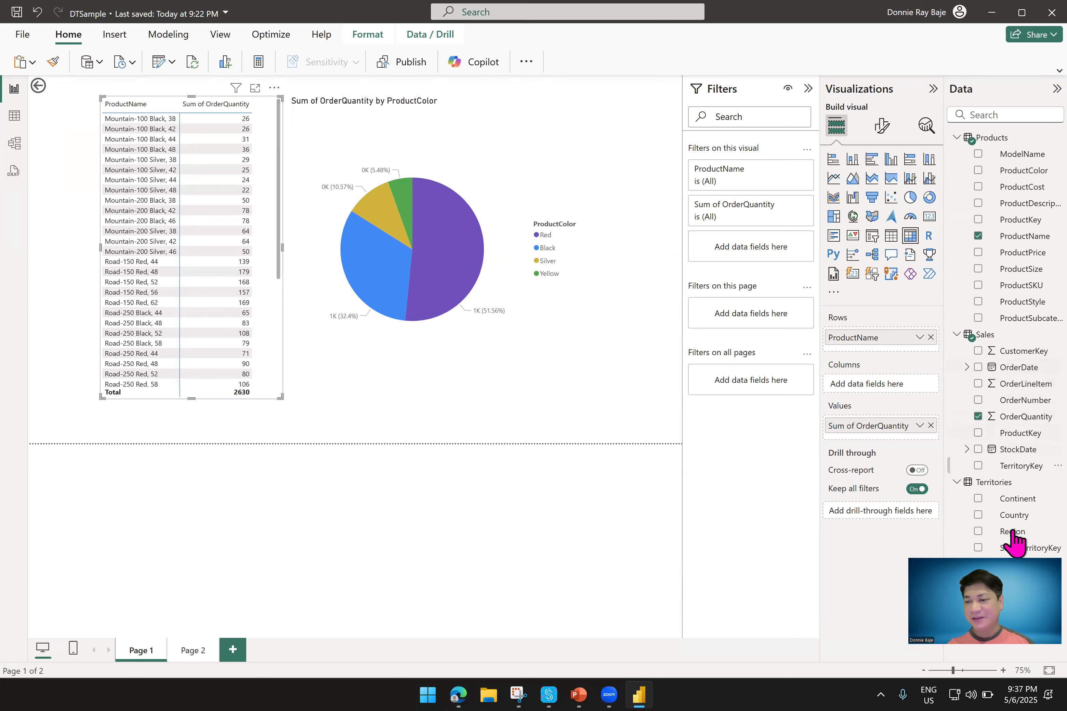
pyautogui.moveTo(1014, 516); pyautogui.dragTo(885, 510)
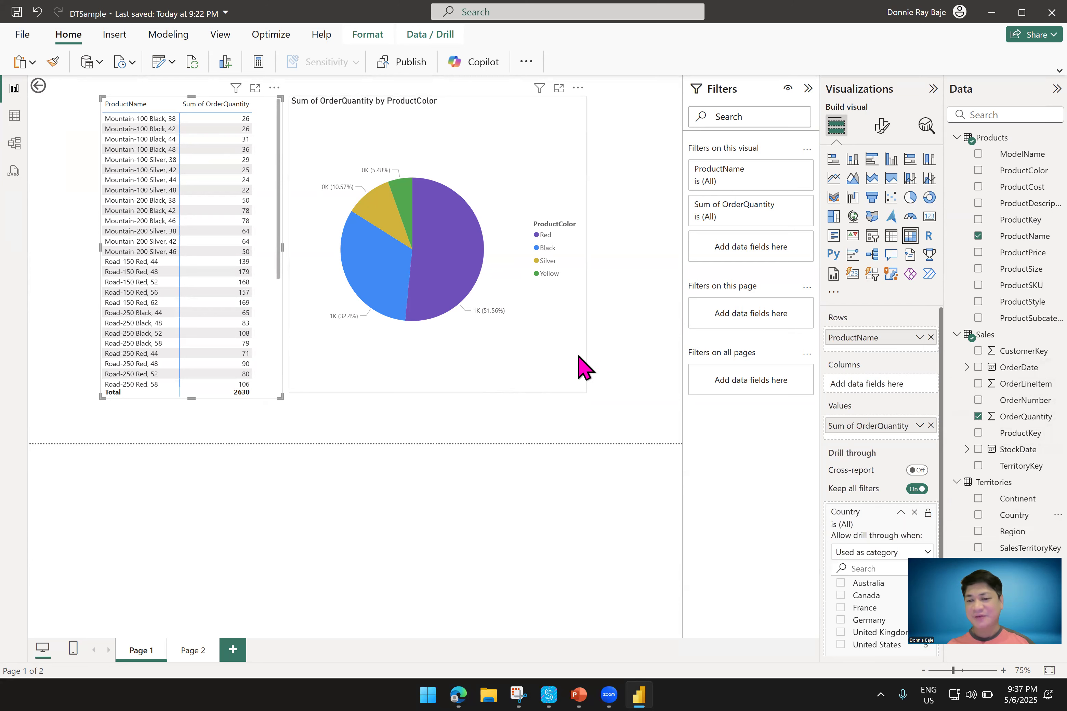
pyautogui.click(581, 367)
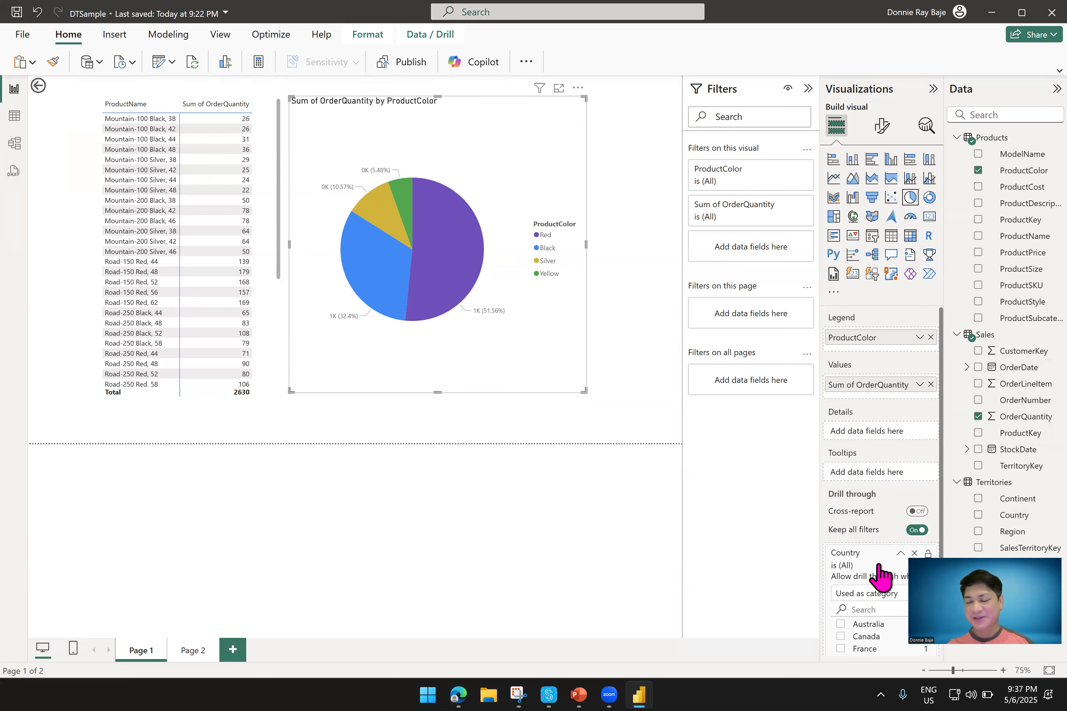
pyautogui.scroll(-2, 878, 571)
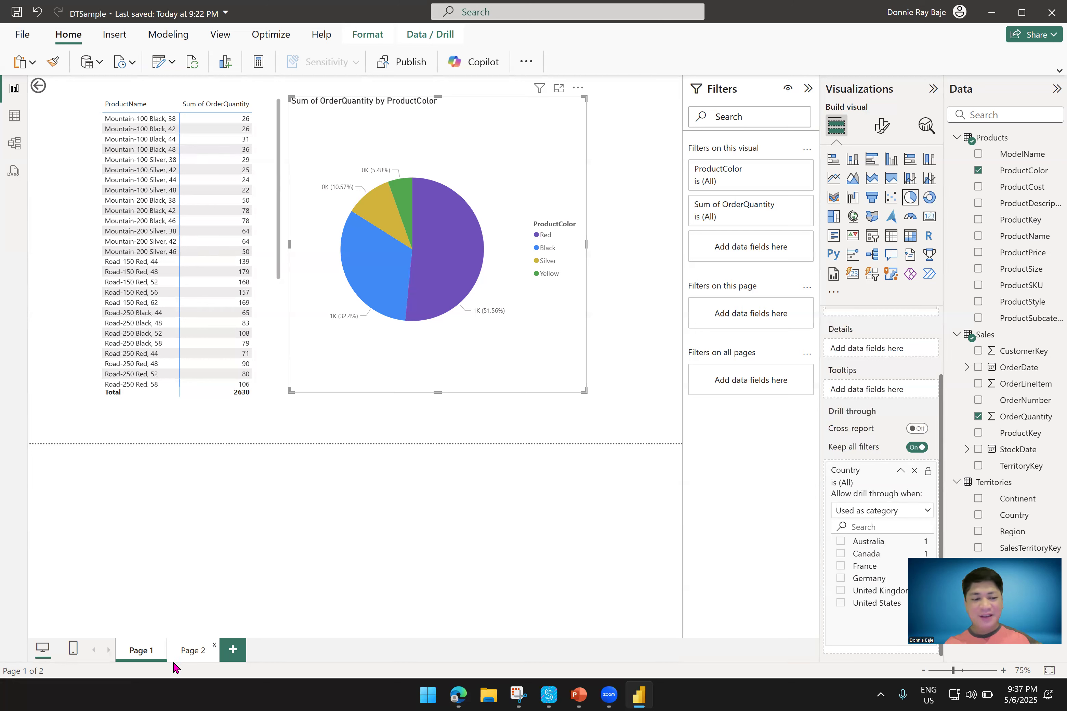
pyautogui.click(319, 490)
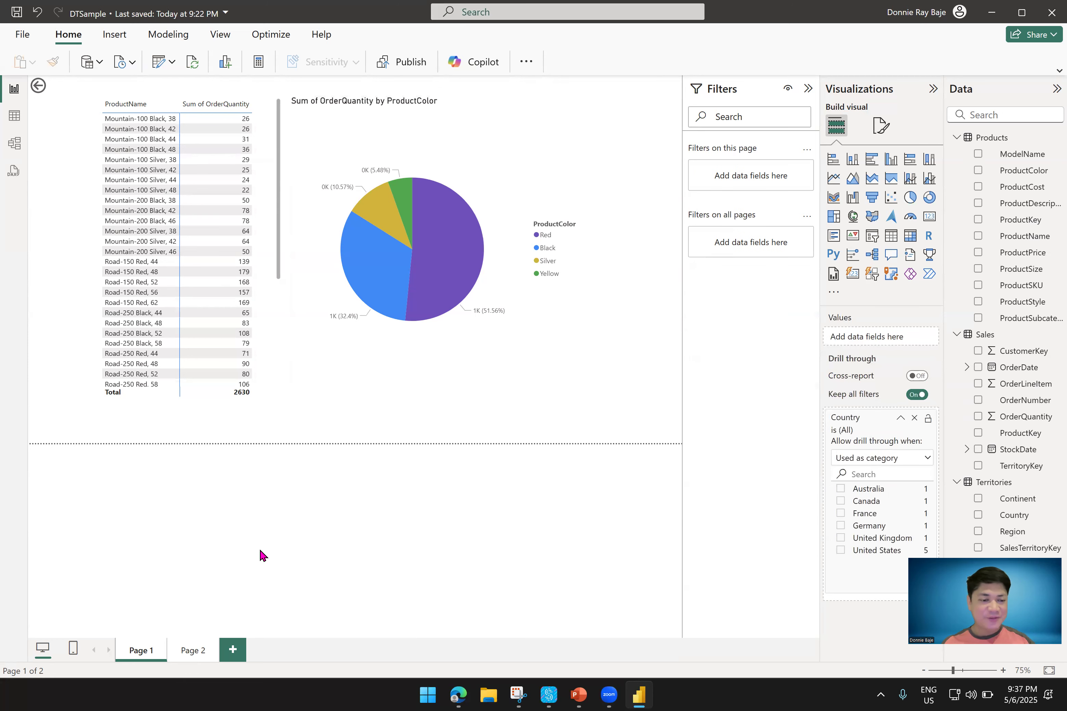
# Drill through from the Germany column of Page 2's chart to the table and pie chart on Page 1
pyautogui.click(190, 650)
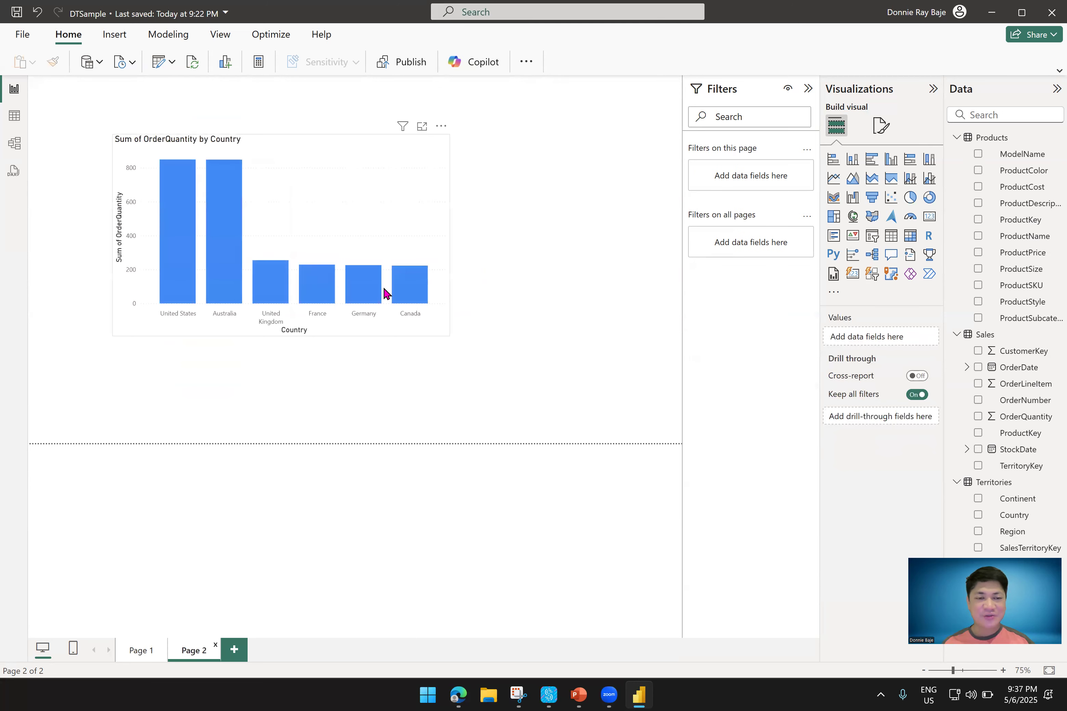
pyautogui.click(372, 285)
pyautogui.rightClick(371, 284)
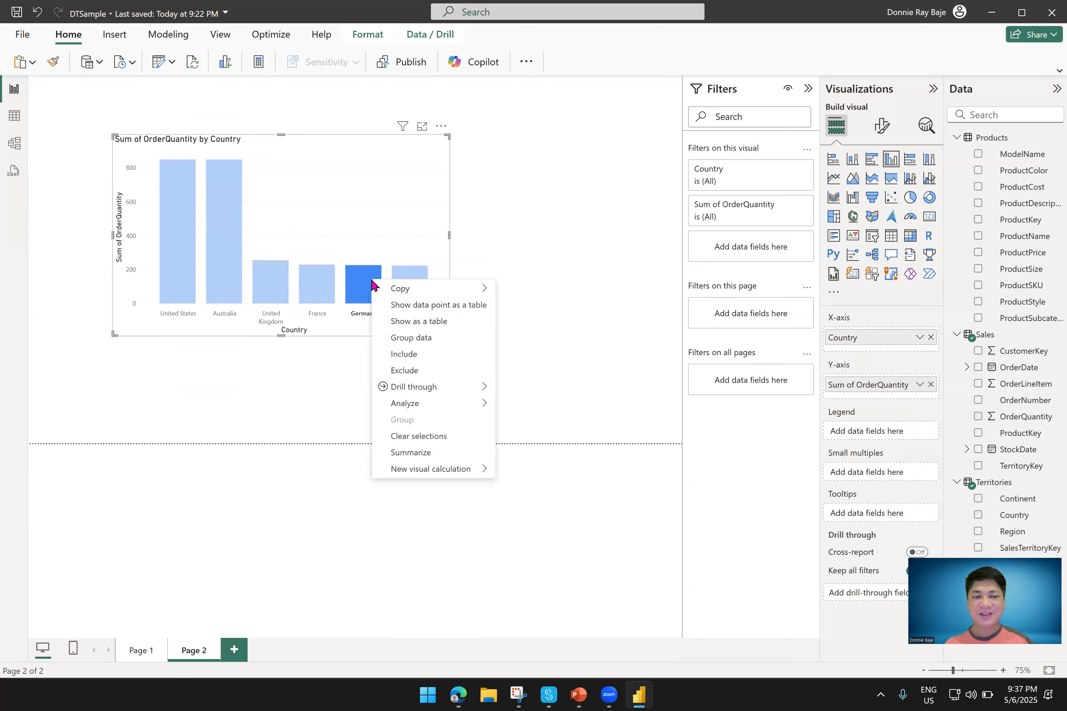
pyautogui.moveTo(404, 390)
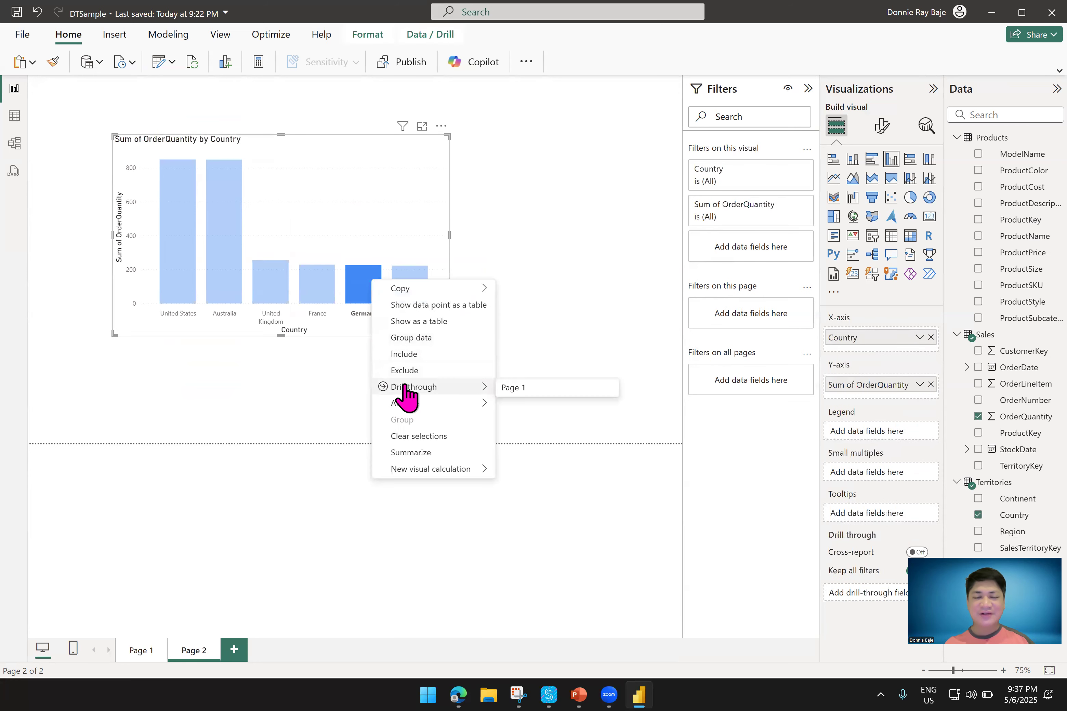
pyautogui.click(553, 393)
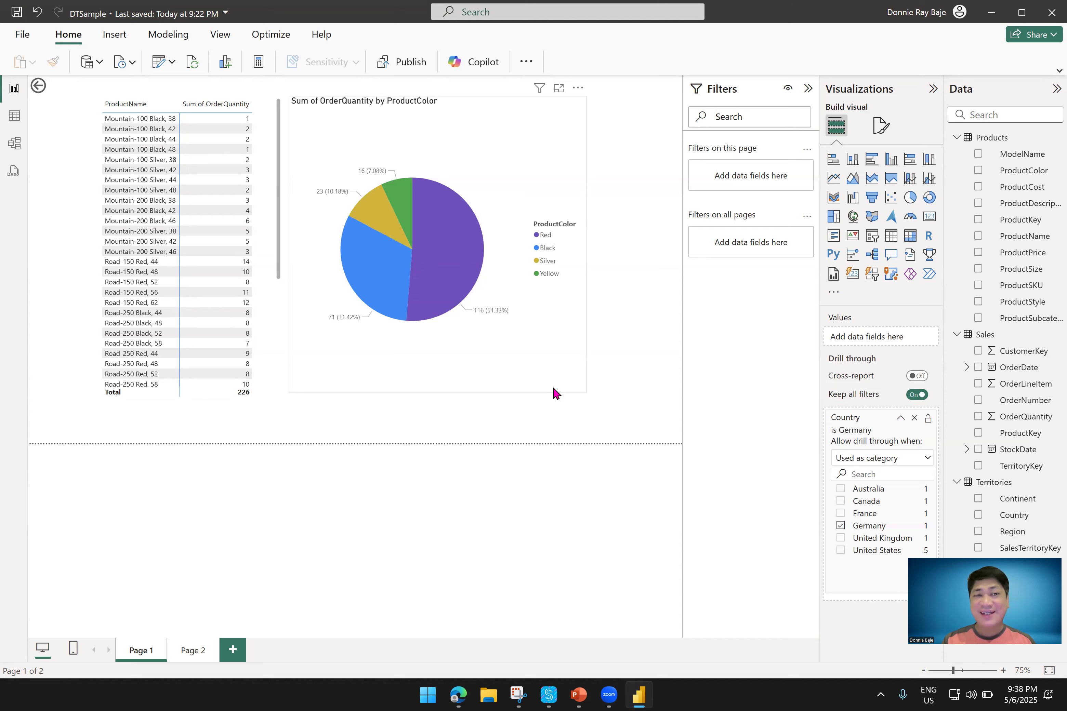
# Drill through from the Canada column of Page 2's chart to the table and pie chart on Page 1
pyautogui.click(194, 647)
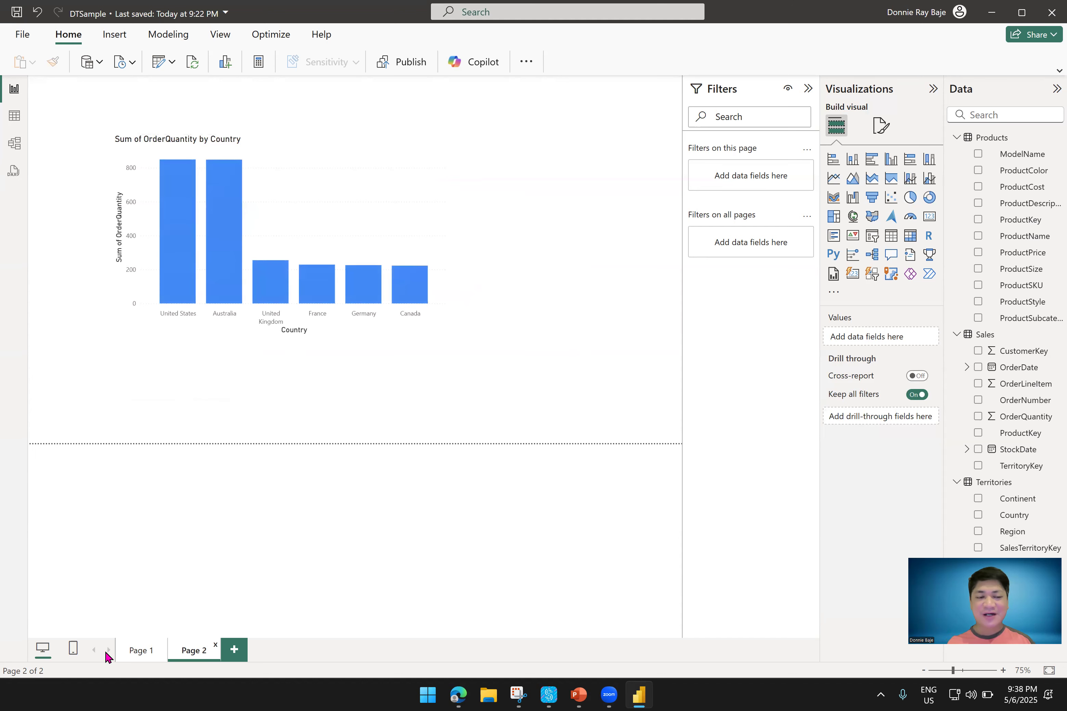
pyautogui.click(123, 651)
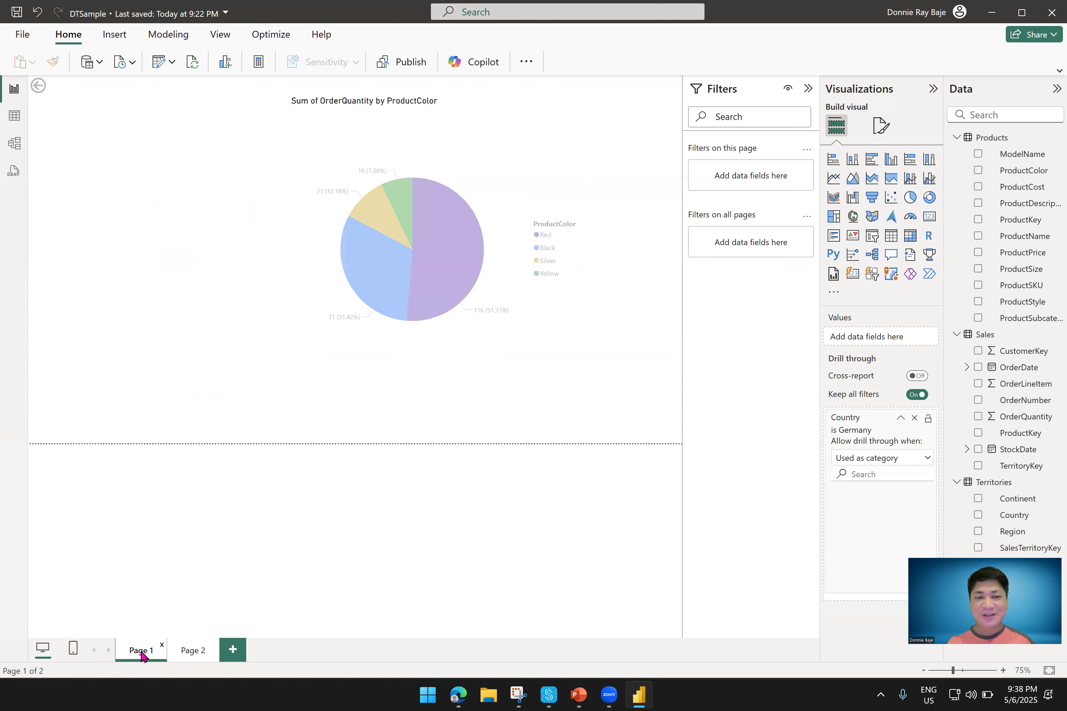
pyautogui.click(184, 653)
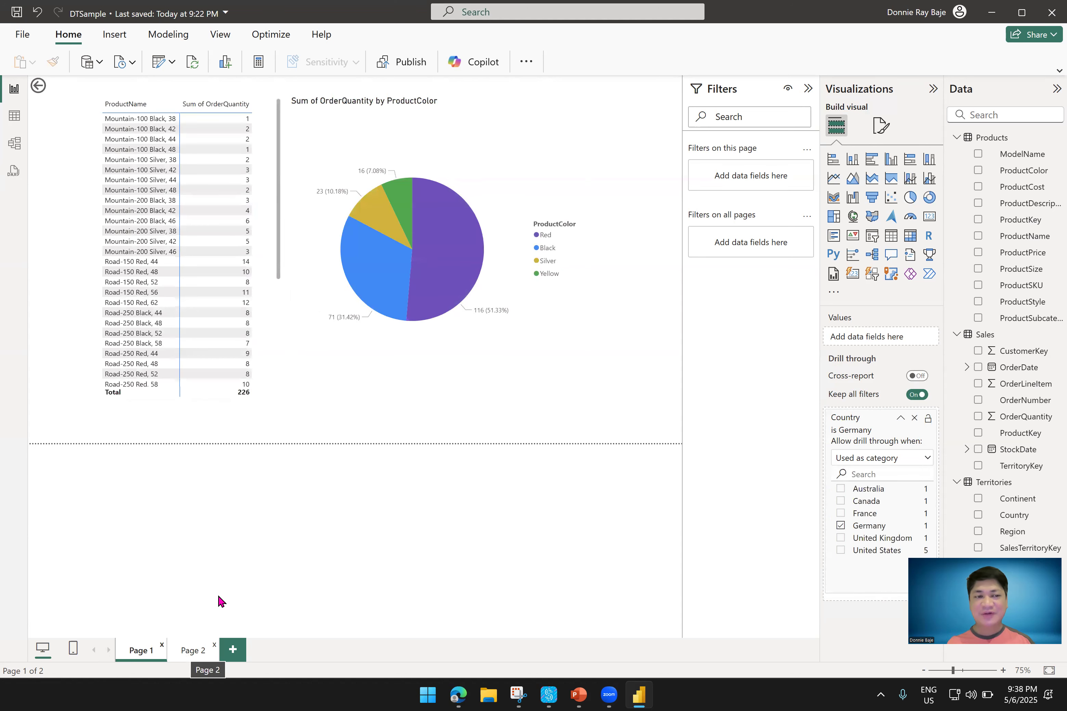
pyautogui.click(415, 286)
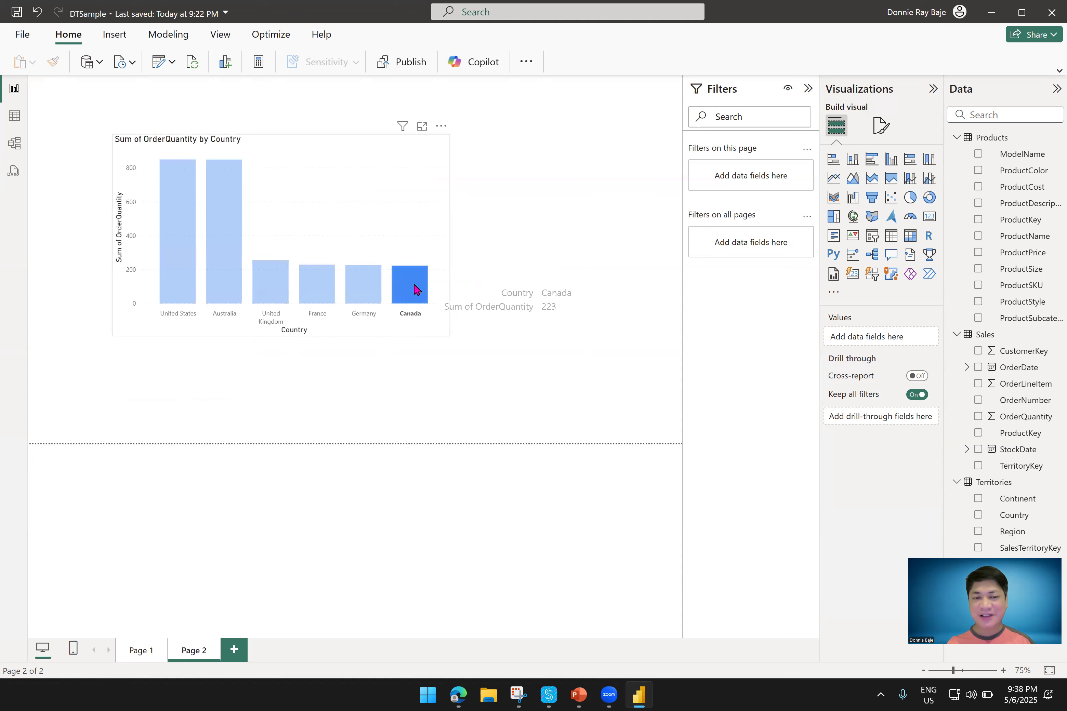
pyautogui.rightClick(415, 288)
pyautogui.moveTo(472, 399)
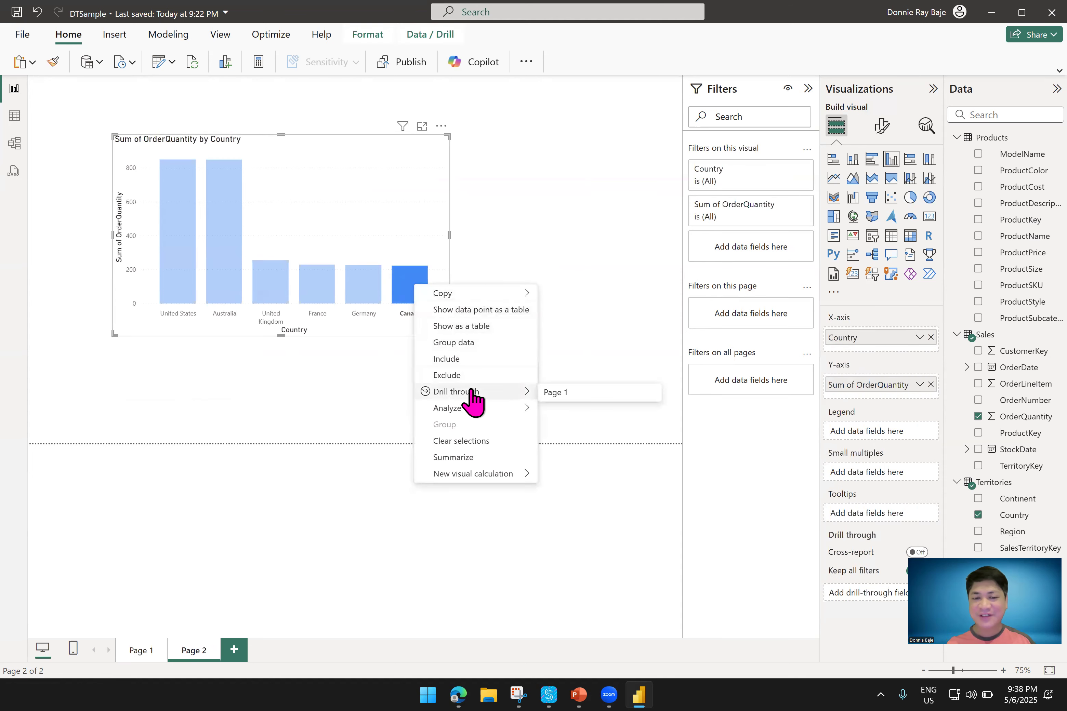
pyautogui.click(555, 393)
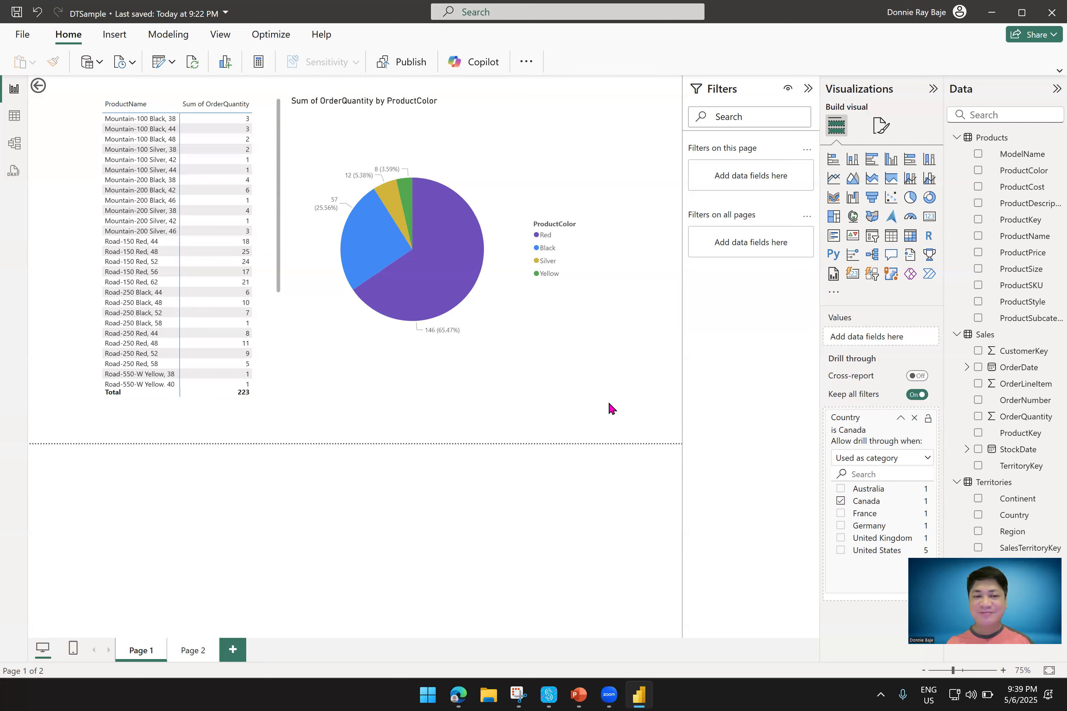
pyautogui.click(726, 576)
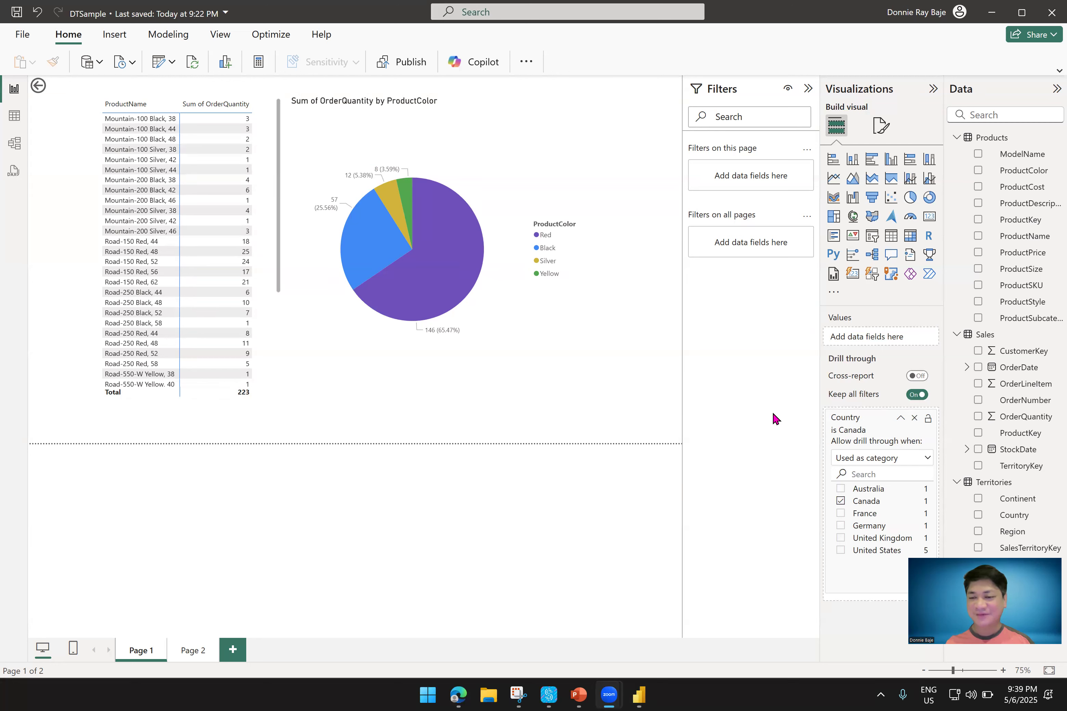